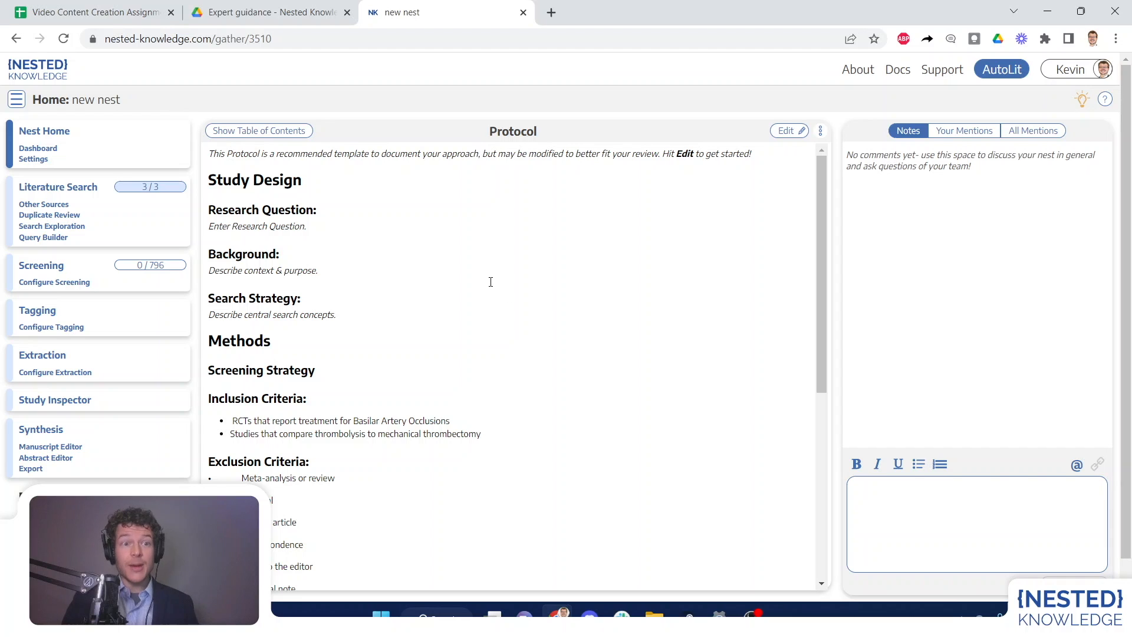
Open the literature search overview and view the intersections diagram of the three searches.
left_click(80, 189)
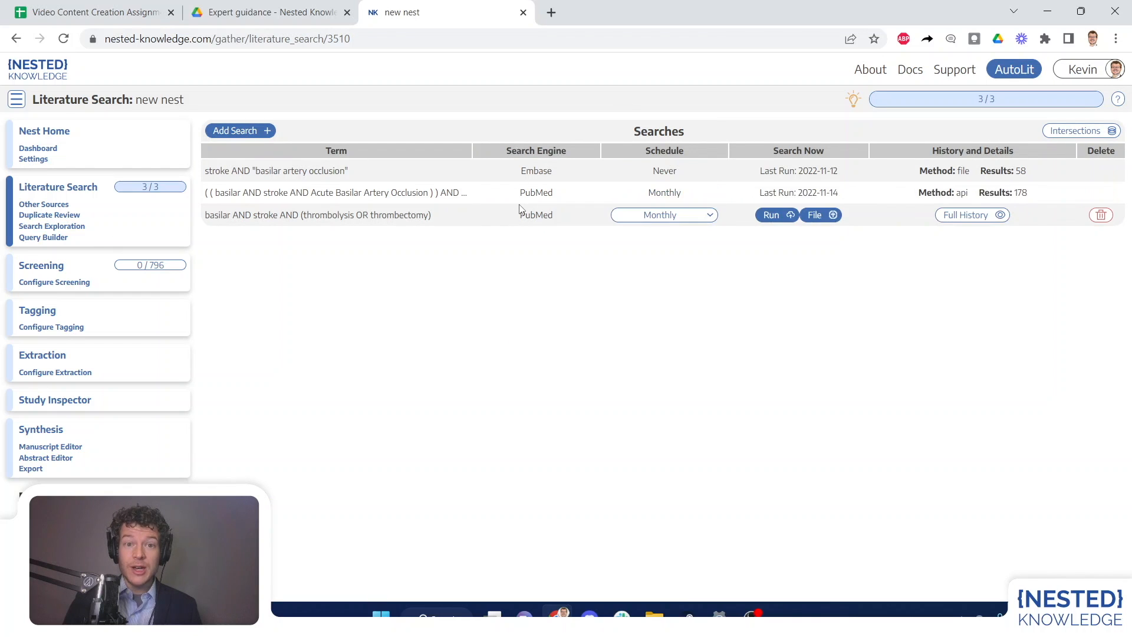
left_click(1080, 131)
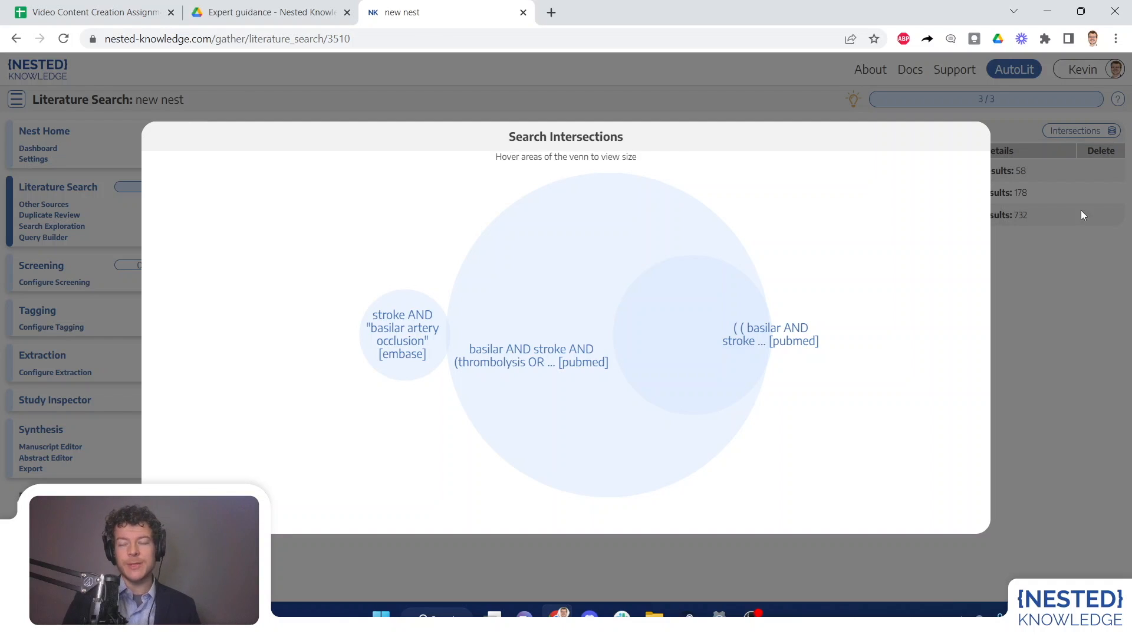
left_click(1084, 293)
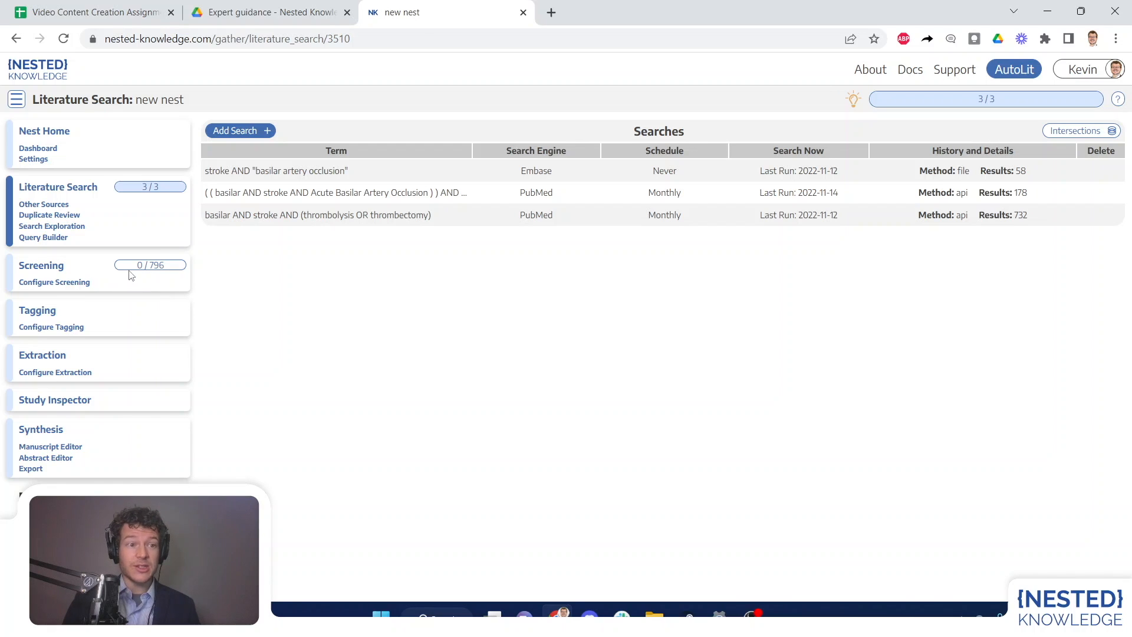
Review the screening strategy in the nest's protocol, including its inclusion criteria and exclusion criteria.
left_click(40, 132)
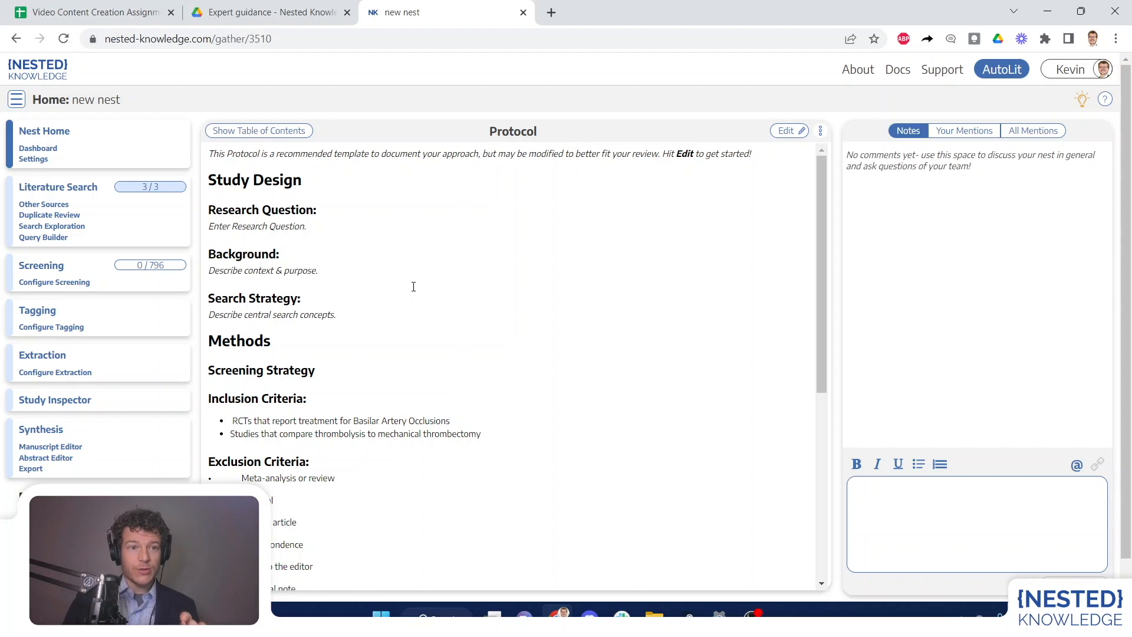
scroll(412, 285, "down", 3)
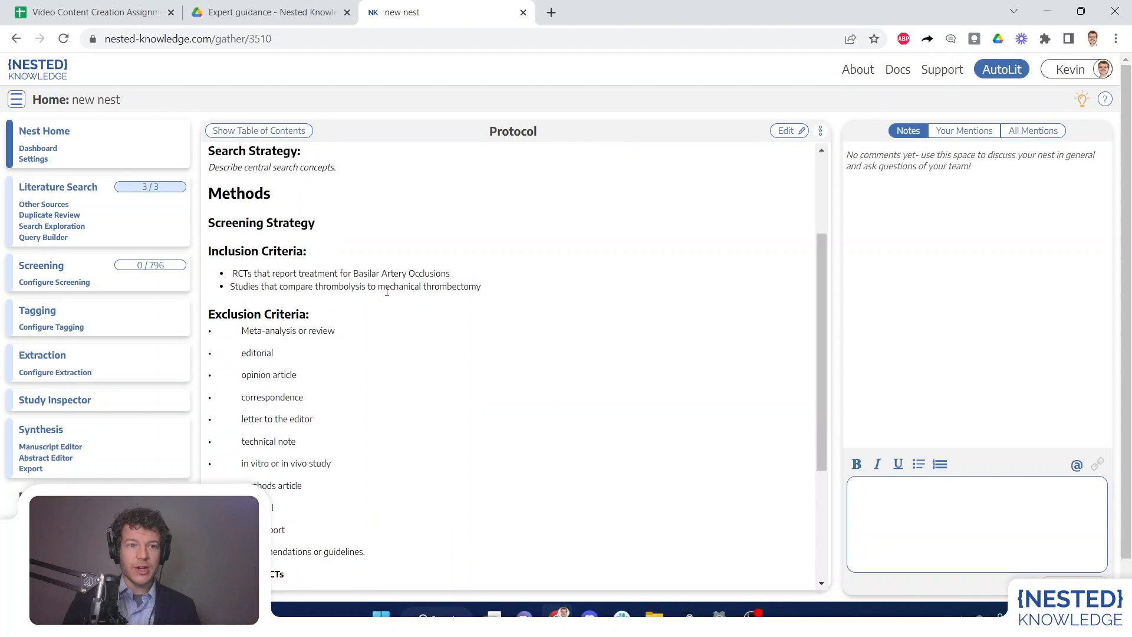
left_click_drag(213, 226, 334, 227)
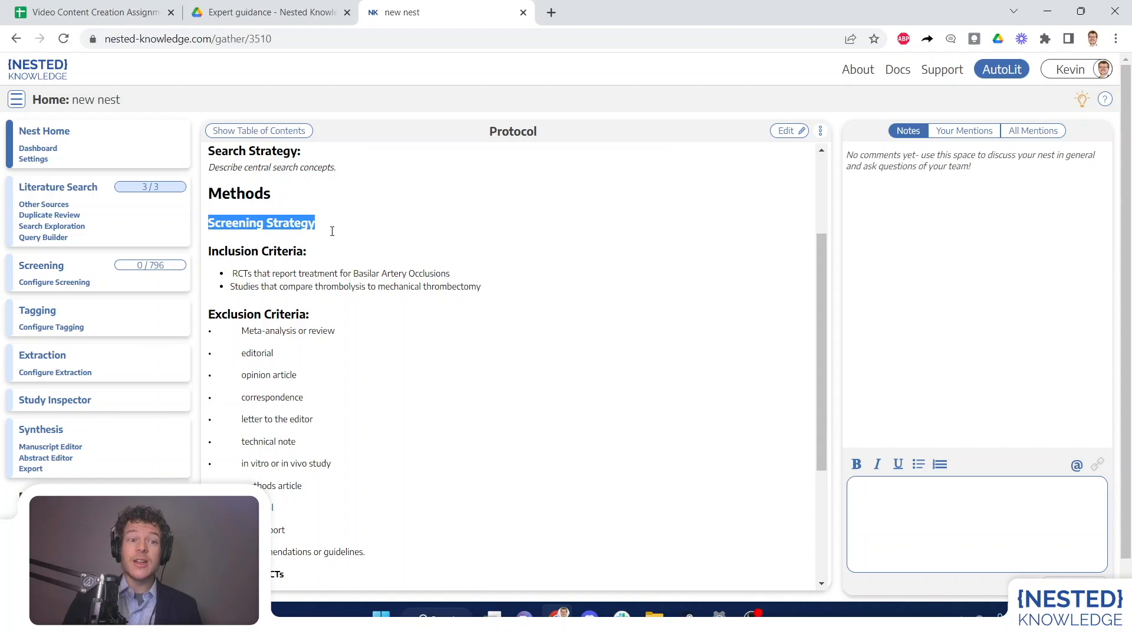
left_click_drag(208, 249, 331, 252)
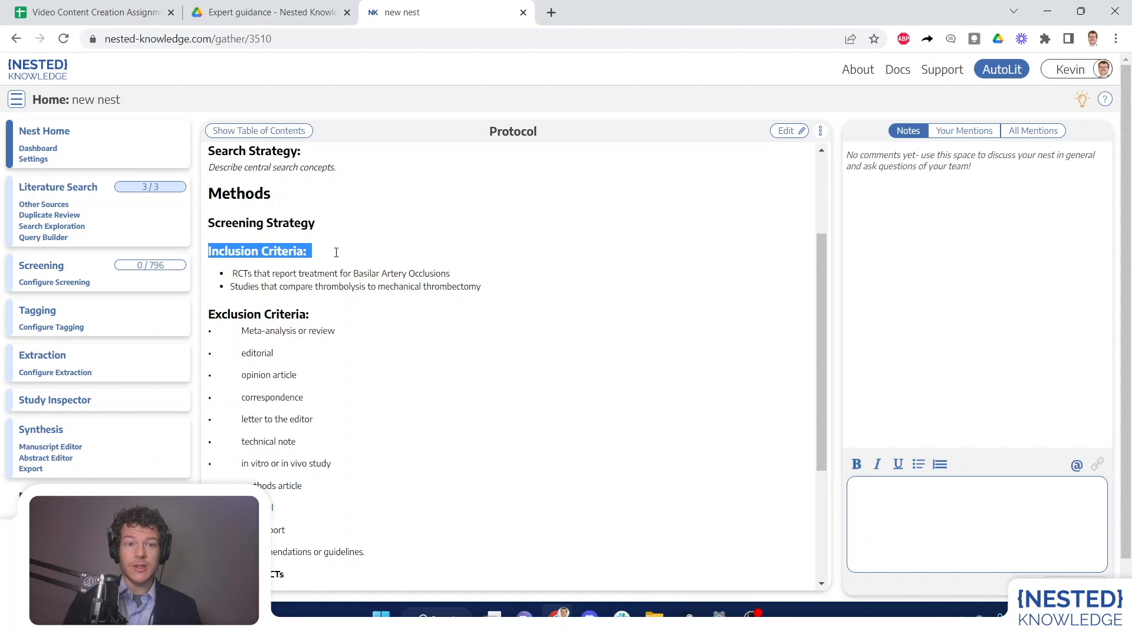
left_click(336, 252)
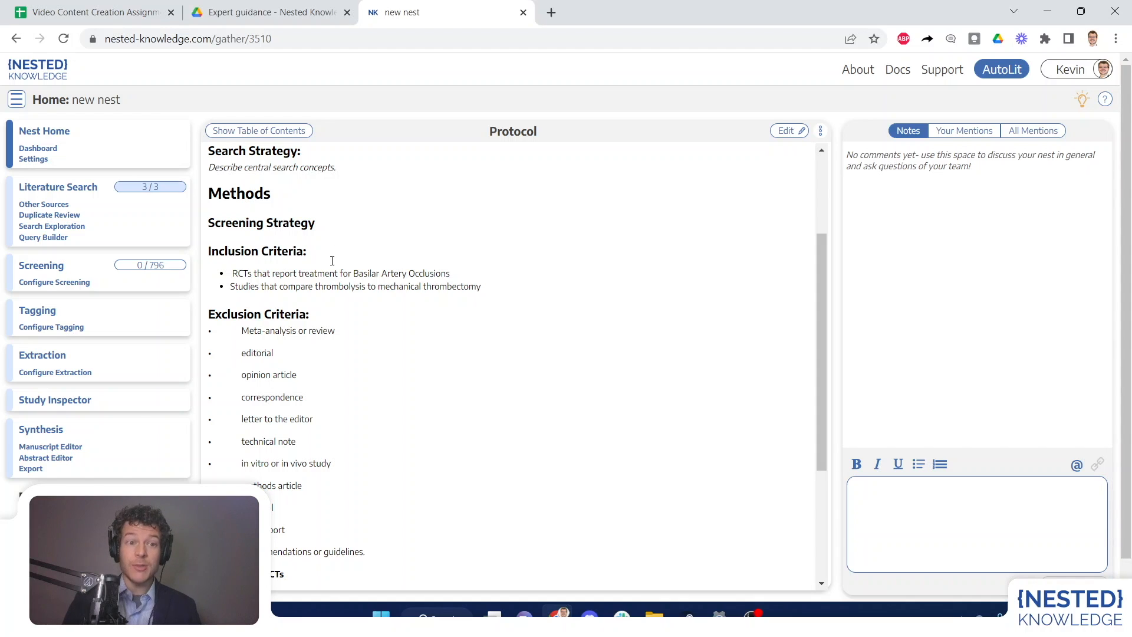
left_click_drag(205, 313, 346, 310)
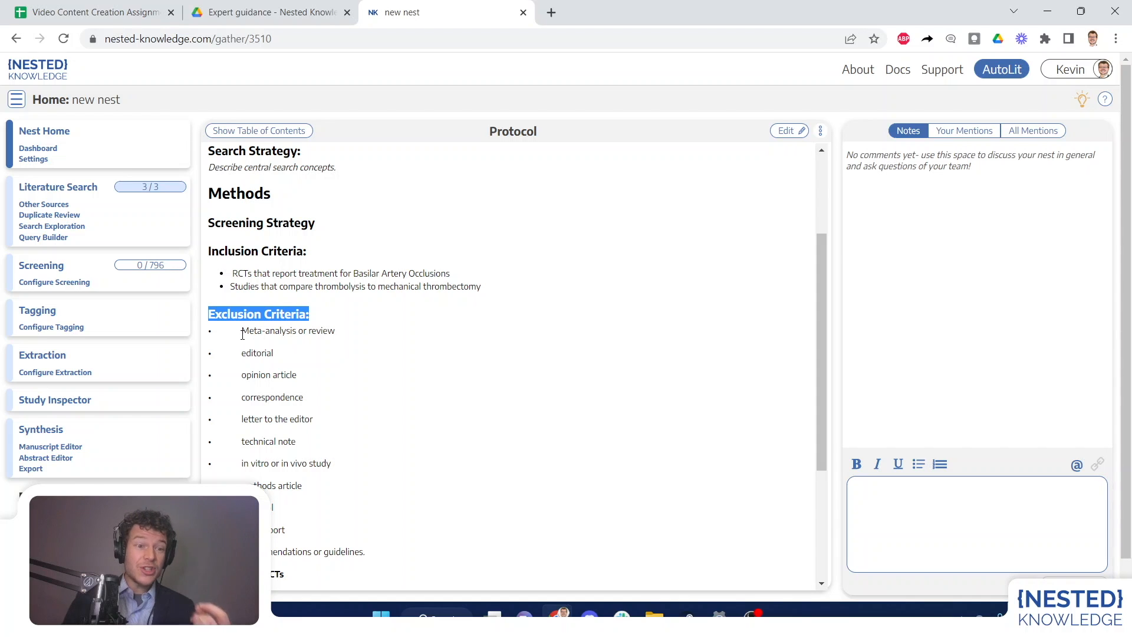
left_click_drag(242, 331, 339, 332)
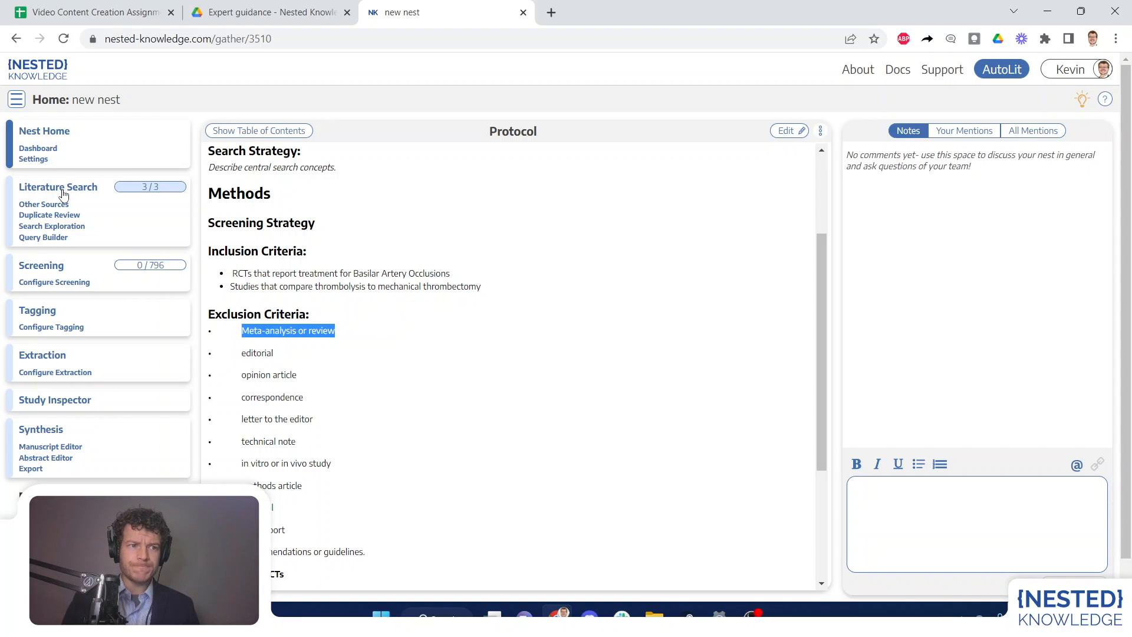
Open the nest settings and examine the screening section's Standard mode and Single reviewer options.
left_click(33, 159)
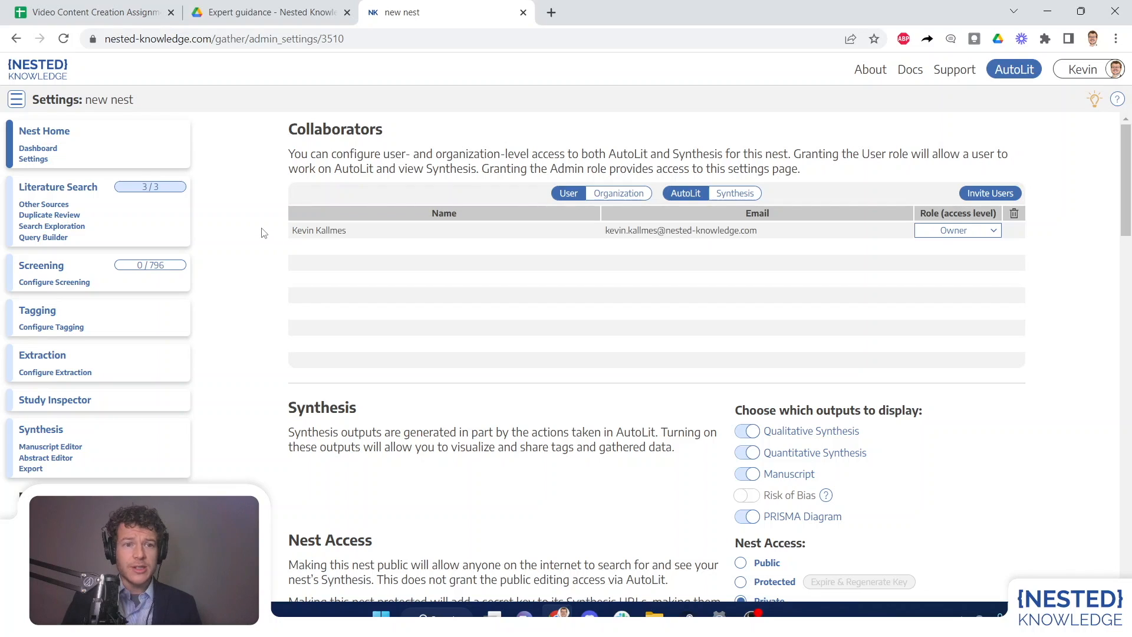
scroll(264, 233, "down", 12)
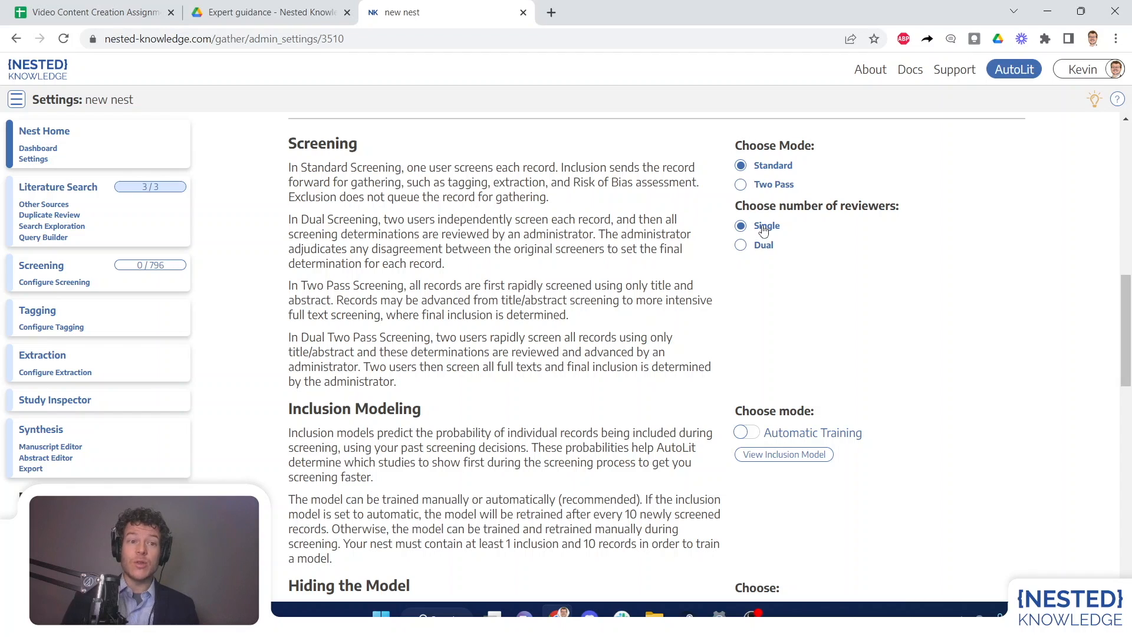
left_click_drag(793, 166, 756, 171)
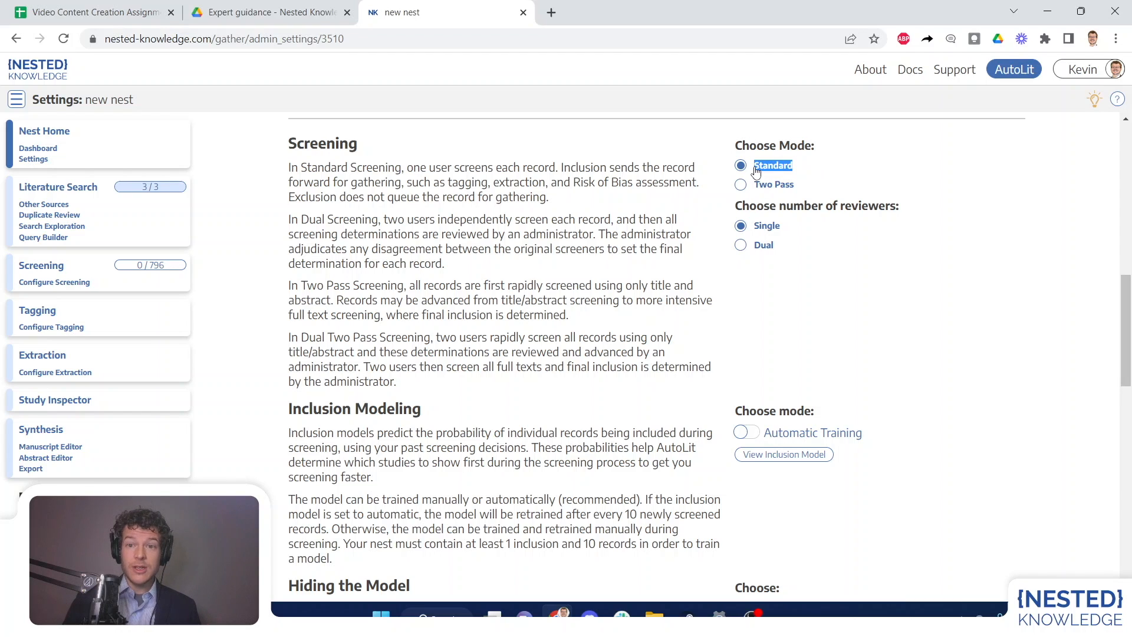
left_click(810, 232)
left_click_drag(809, 233, 755, 234)
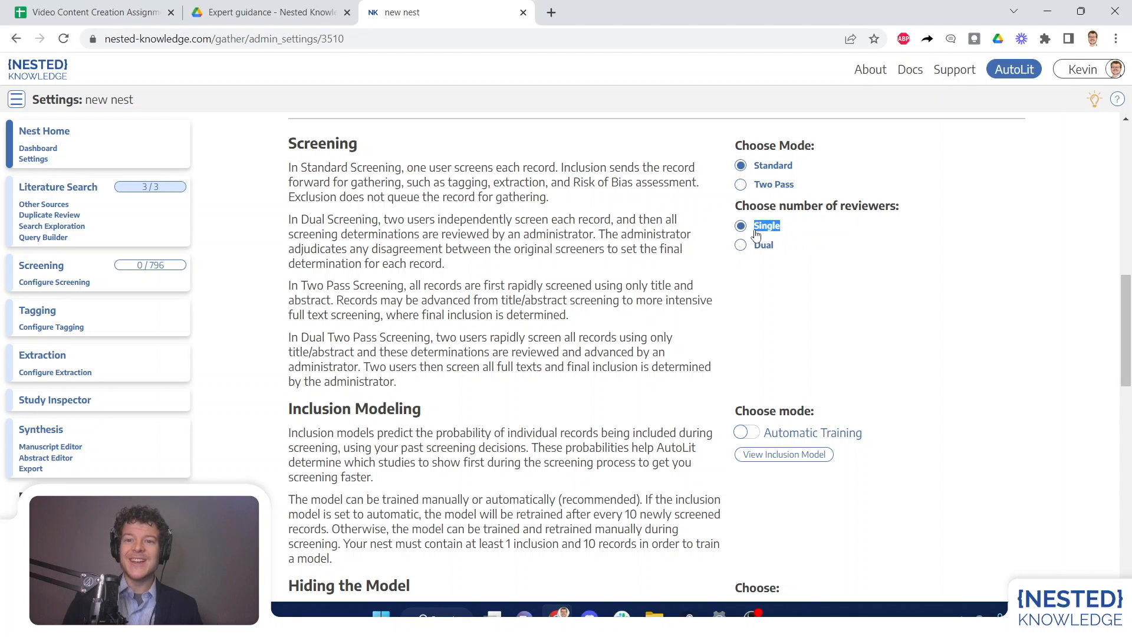
left_click(565, 217)
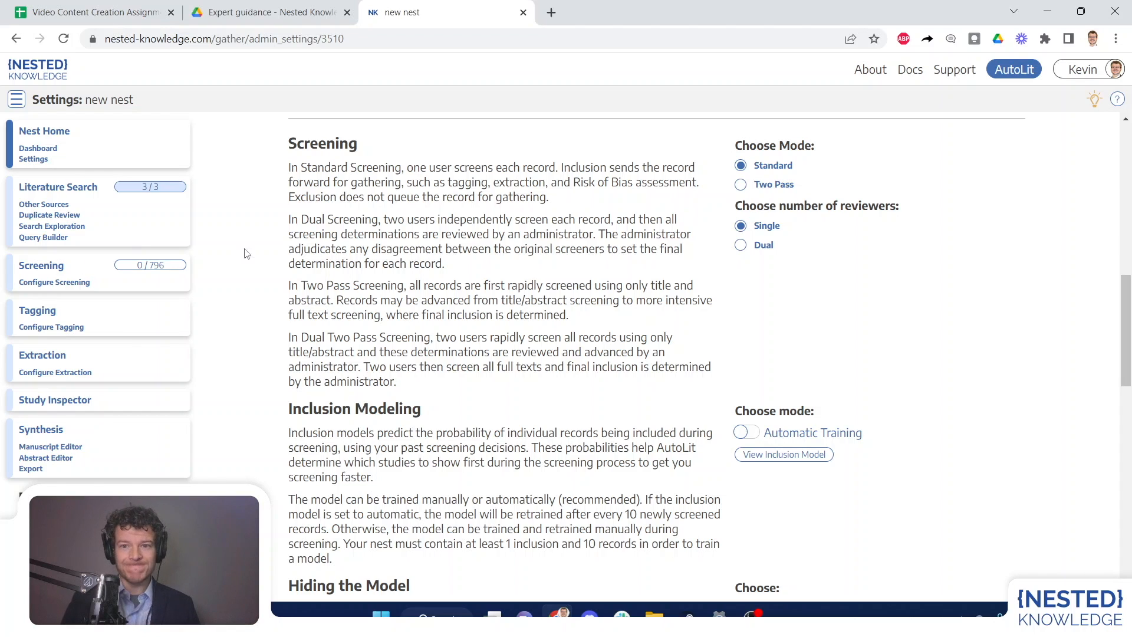
Switch the screening mode to Two Pass, confirm the change, and set it back to Standard.
left_click_drag(797, 185, 757, 193)
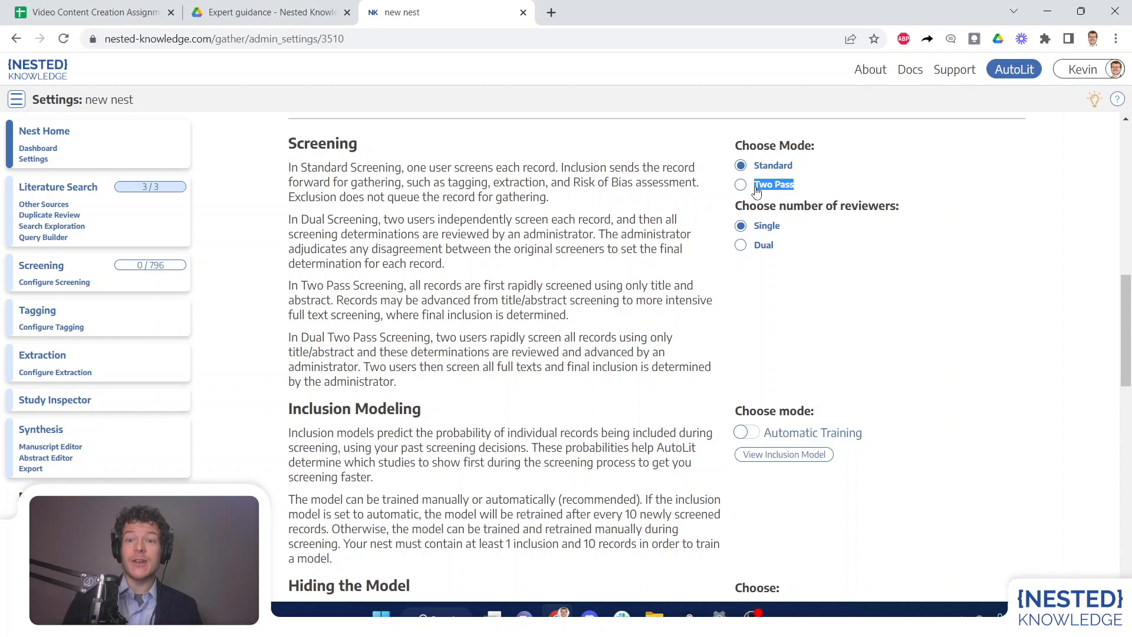
left_click(740, 185)
left_click(720, 352)
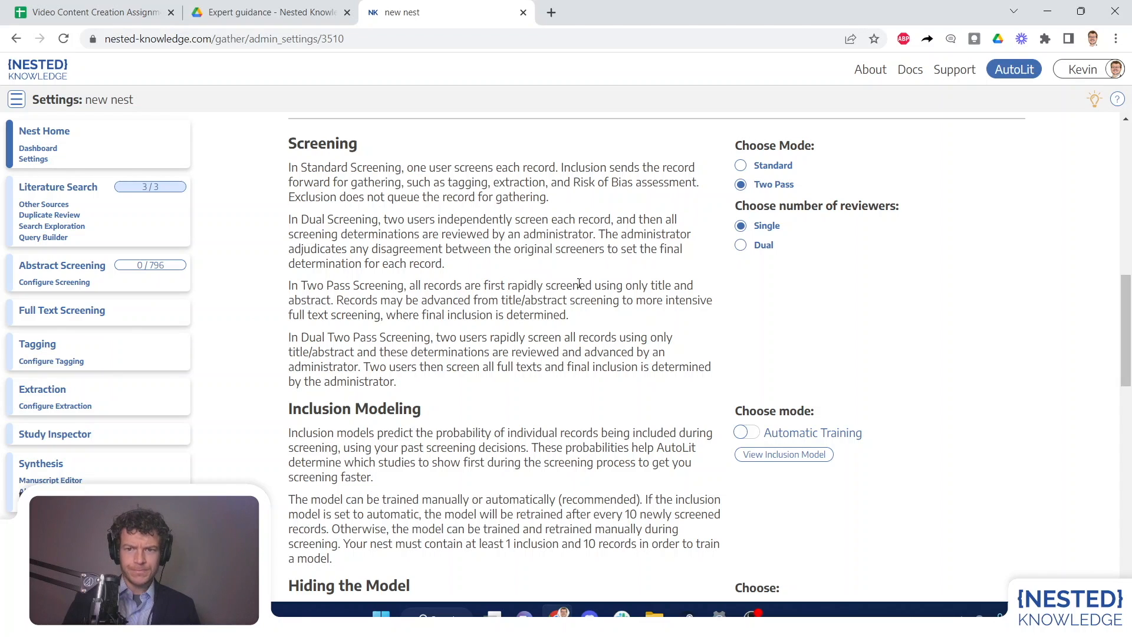
left_click(740, 170)
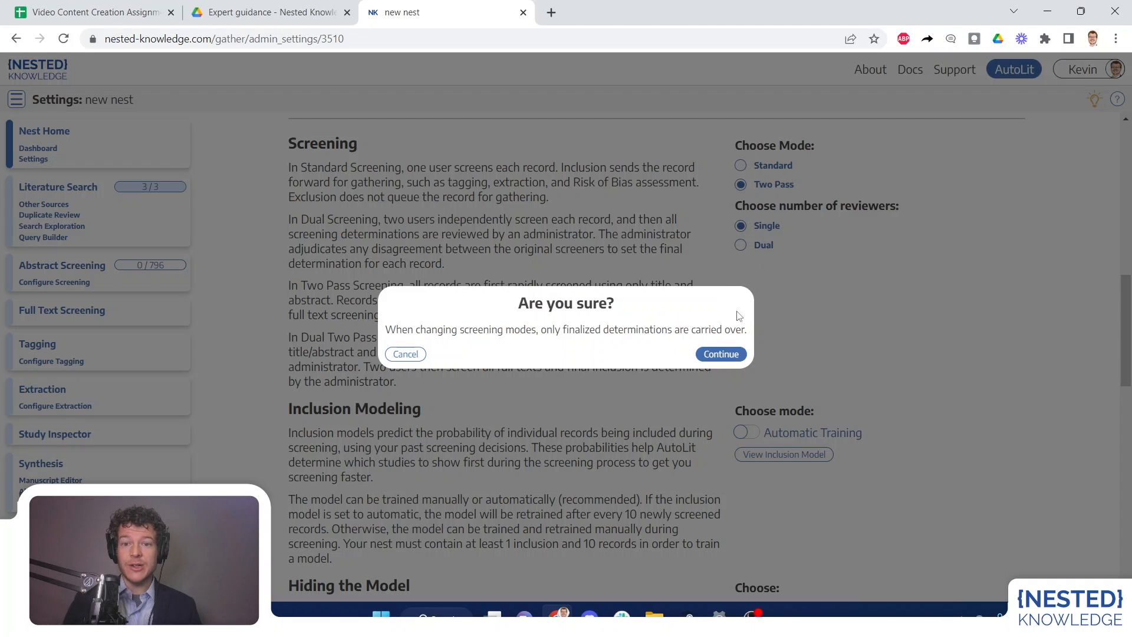
left_click(720, 354)
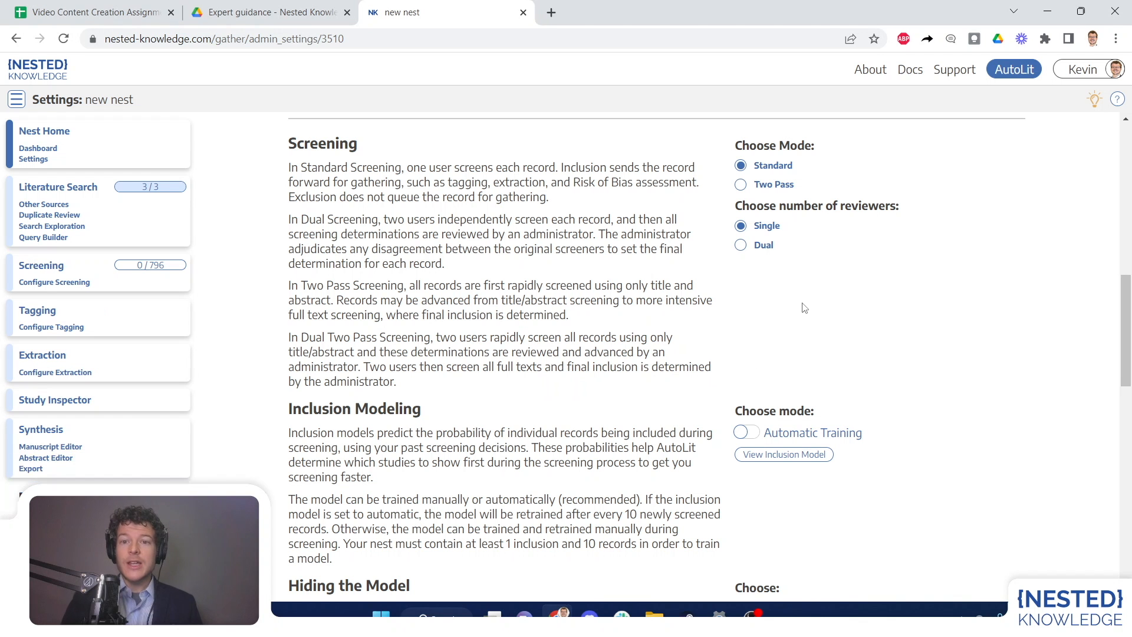
Set the number of screening reviewers to Dual and the screening mode to Two Pass, confirming both changes.
left_click(741, 245)
left_click(720, 352)
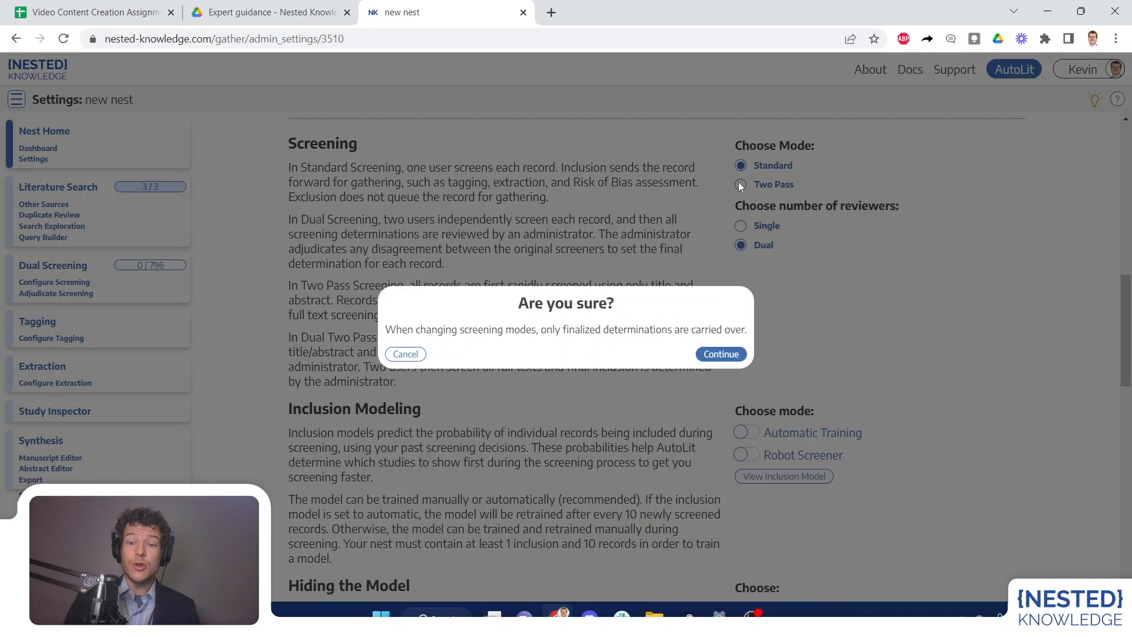
left_click(723, 354)
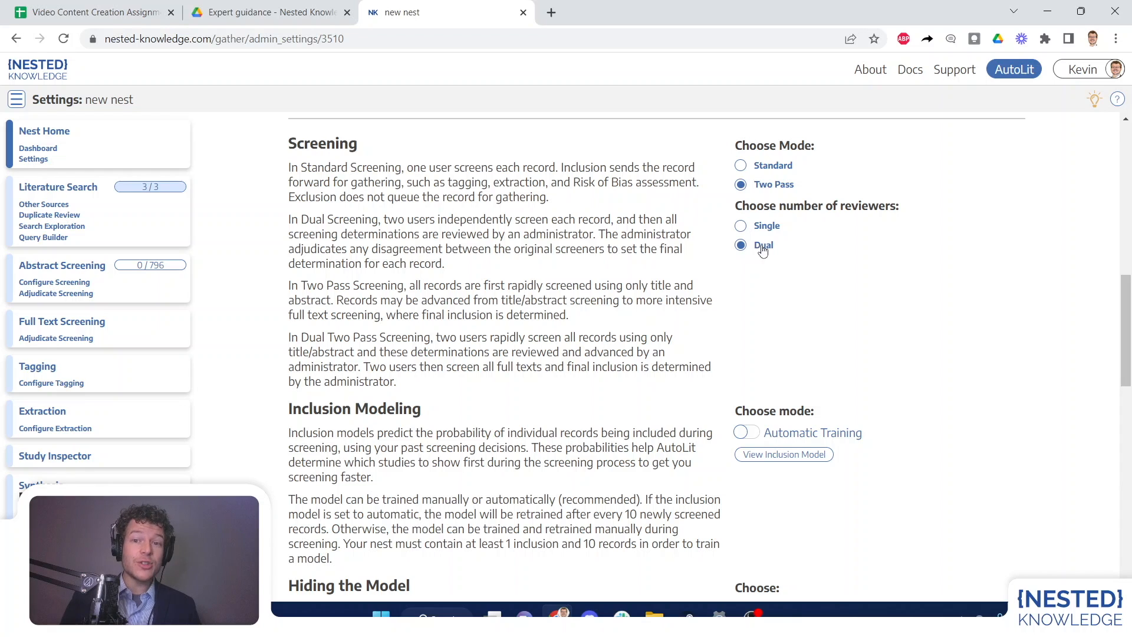
Return the screening mode to Standard and view the Robot Screener's description and requirements under Inclusion Modeling.
left_click(740, 166)
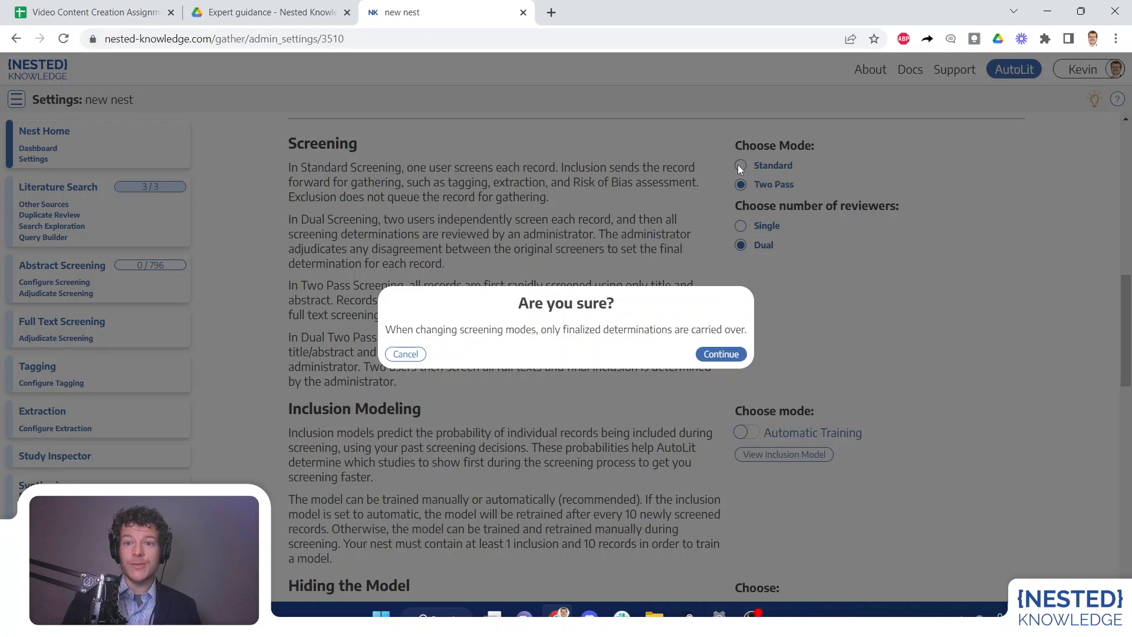
left_click(729, 357)
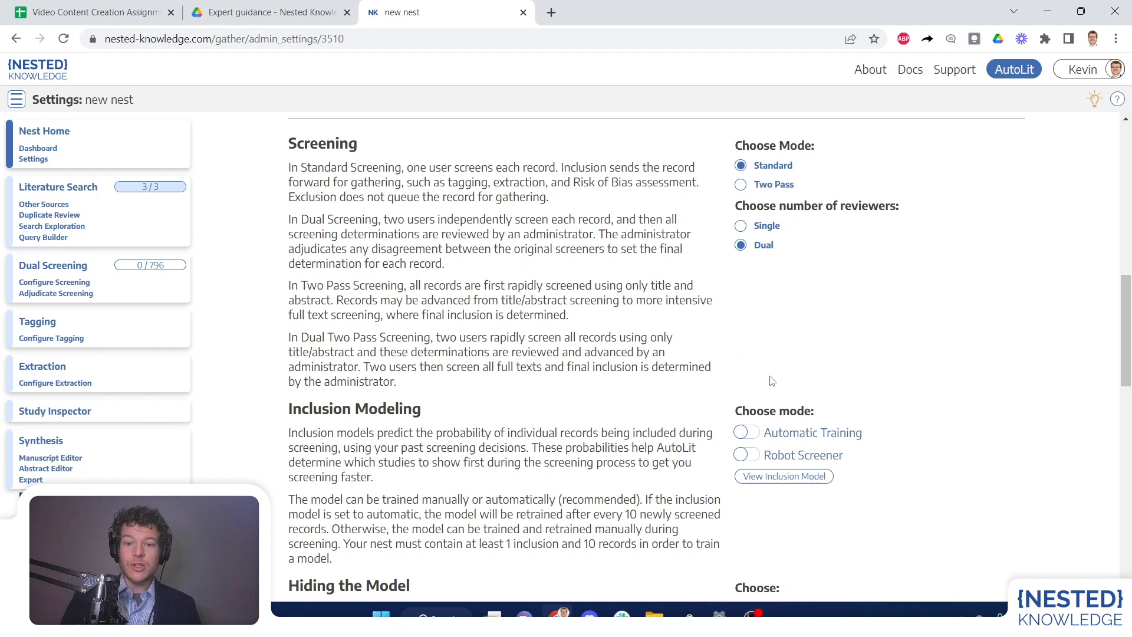
scroll(671, 411, "down", 3)
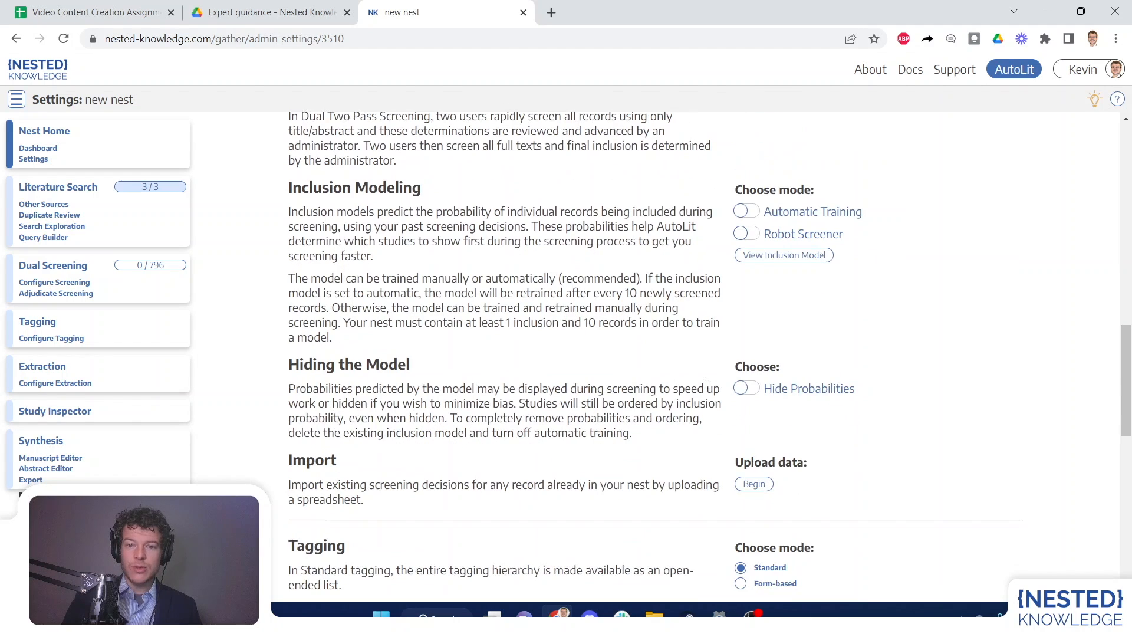
left_click(741, 235)
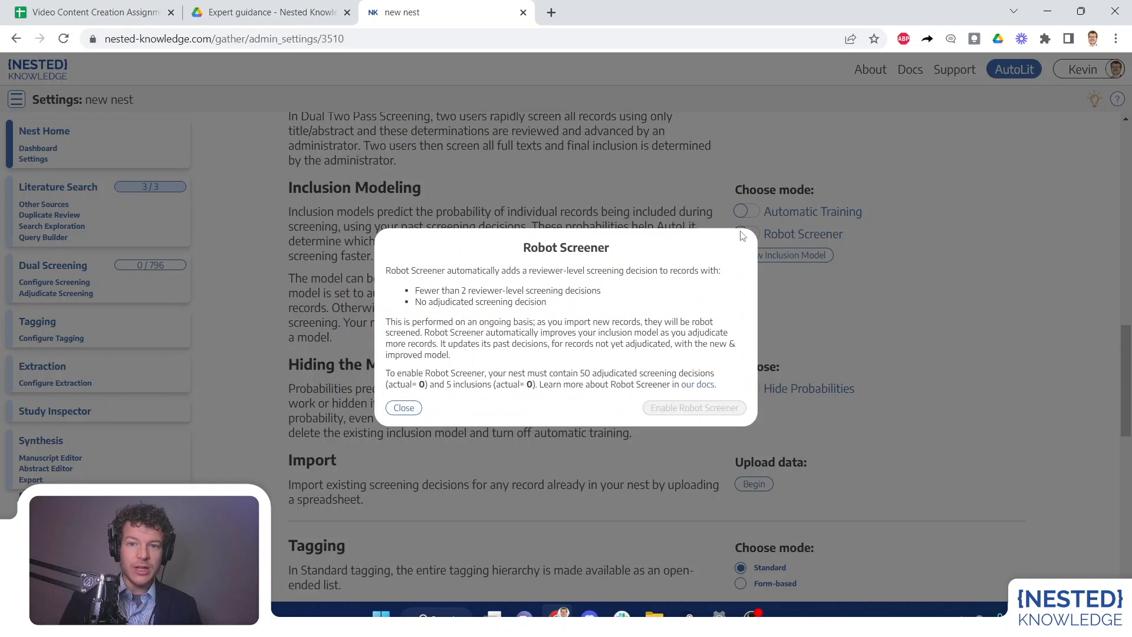
left_click(837, 310)
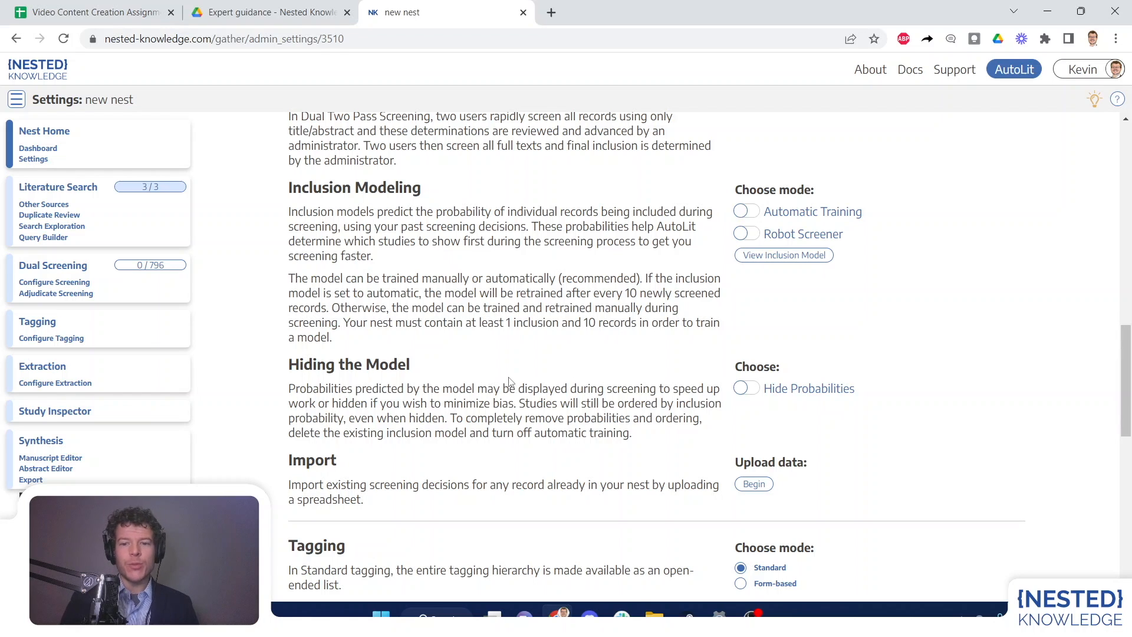
Set the number of screening reviewers back to Single and confirm the mode change.
scroll(489, 390, "up", 1)
scroll(488, 390, "up", 2)
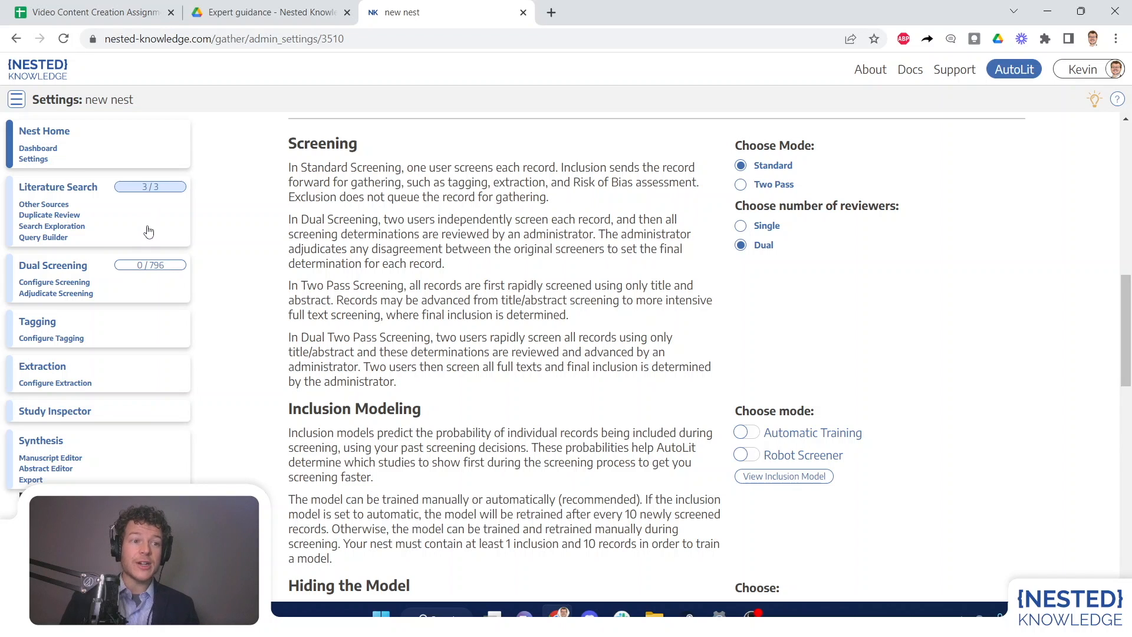
left_click(741, 229)
left_click(706, 355)
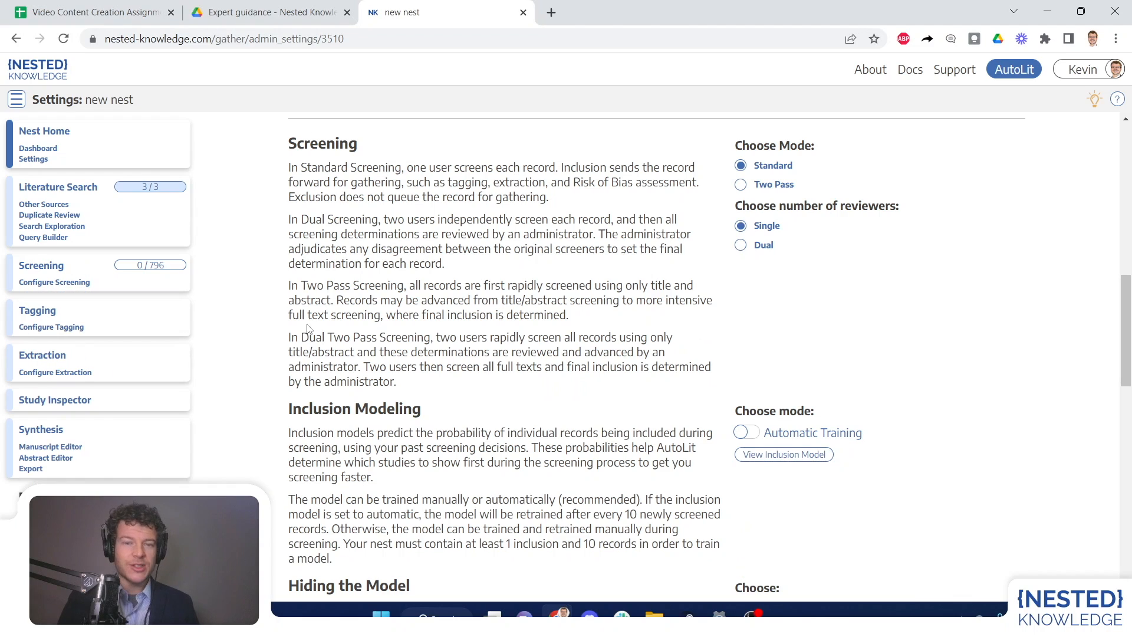
Add "Not an RCT" as an exclusion reason in the nest's screening configuration.
left_click(50, 284)
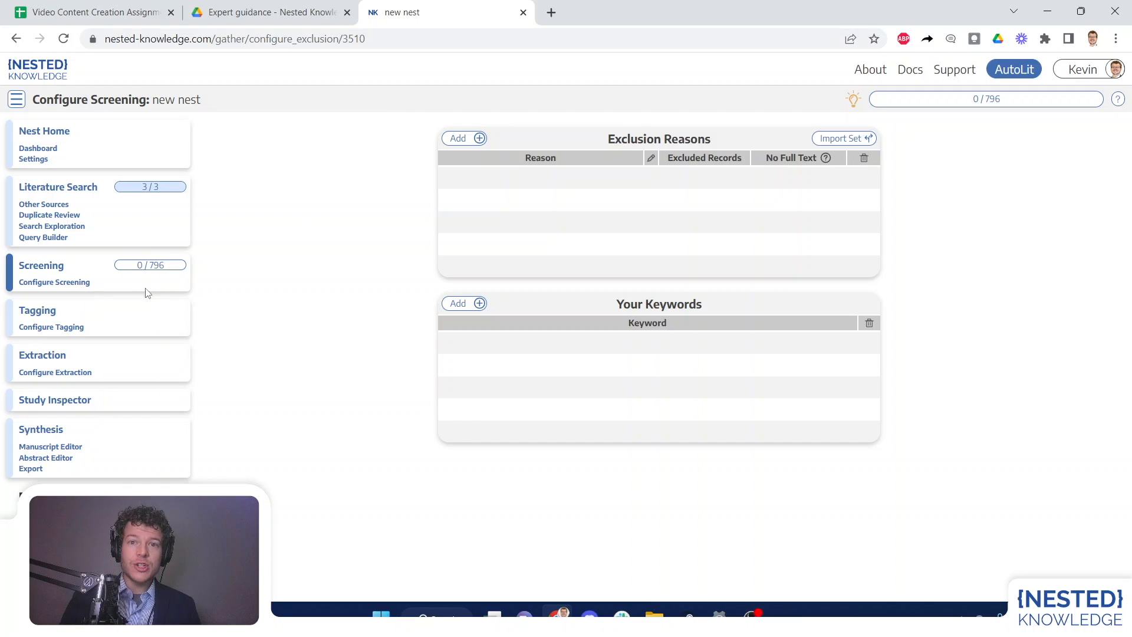
left_click(469, 140)
type("Not an RCT")
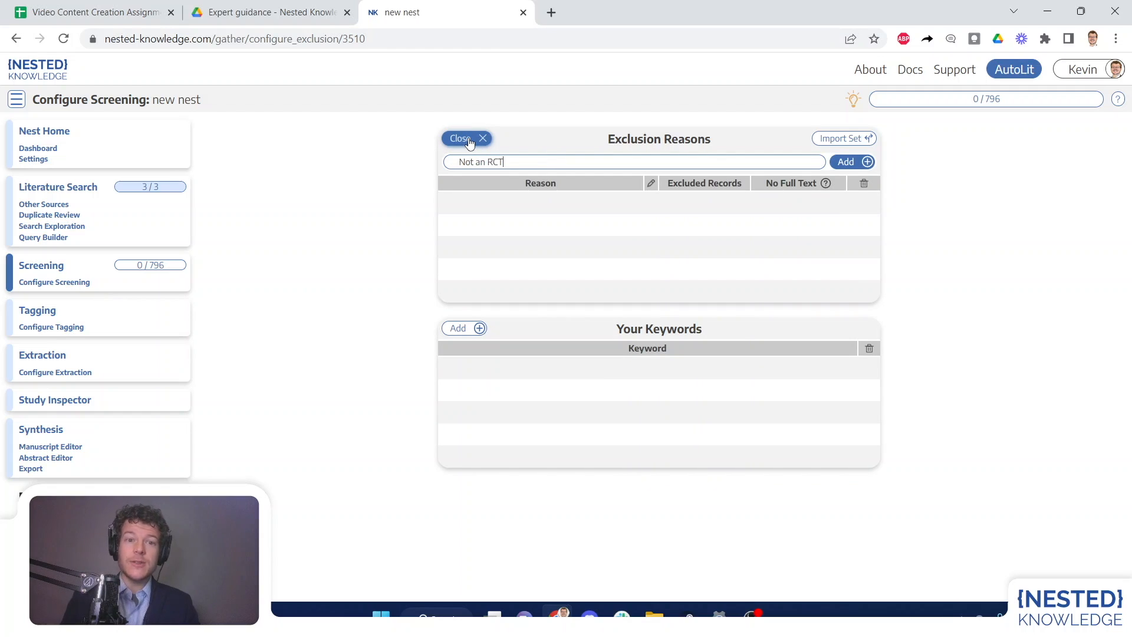
left_click(865, 162)
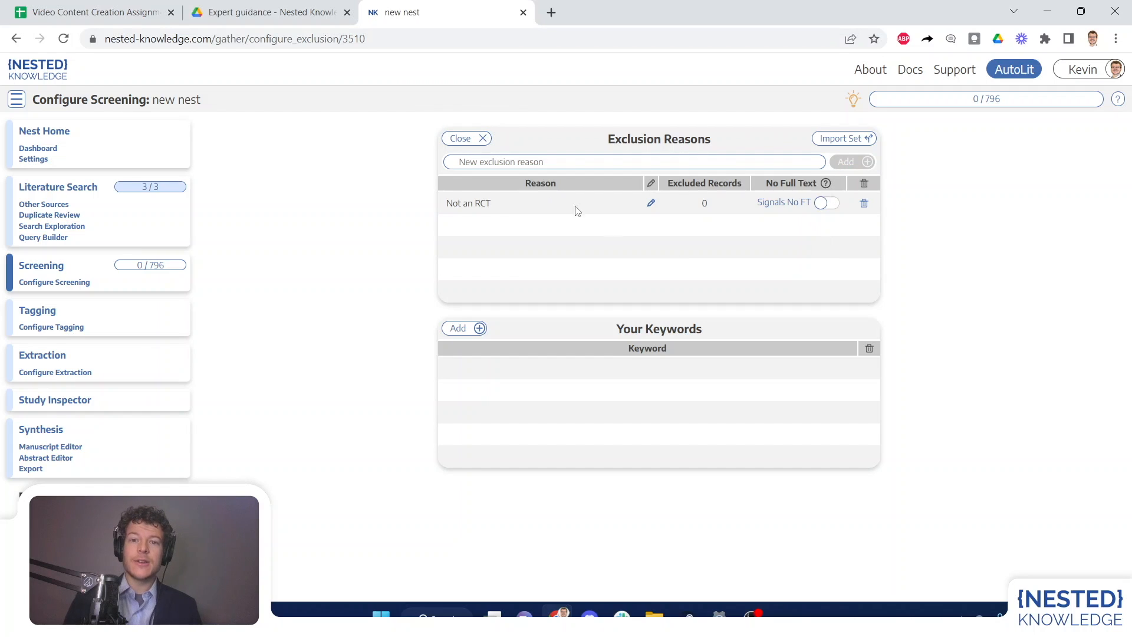
left_click_drag(447, 204, 512, 211)
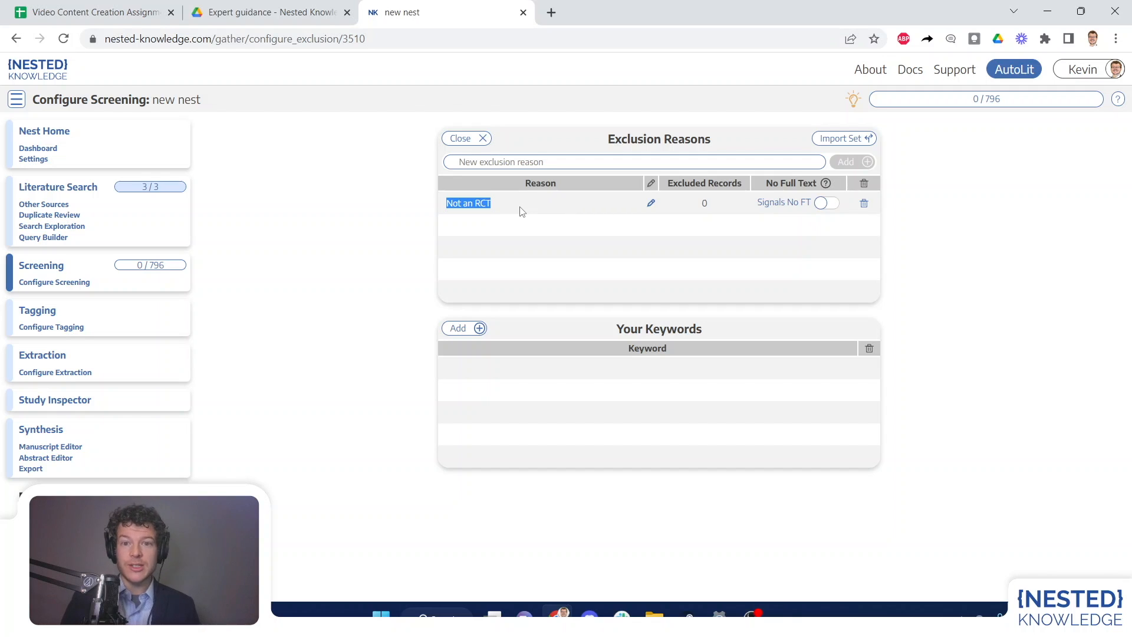
left_click(526, 209)
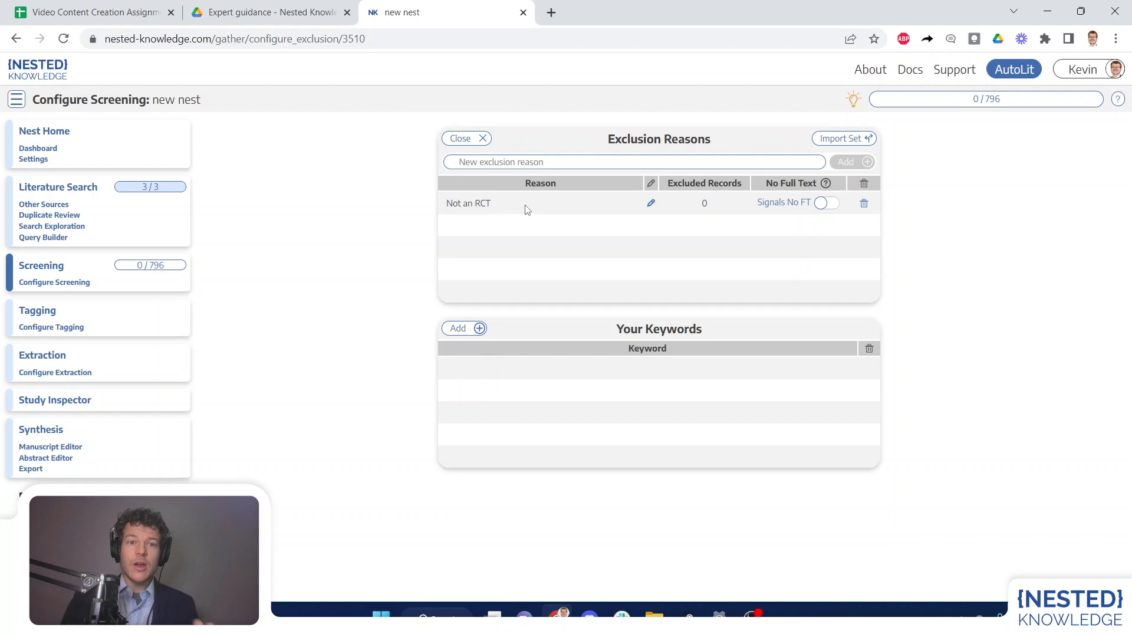
Check the exclusion criteria in the nest's protocol and return to the screening configuration.
left_click(61, 138)
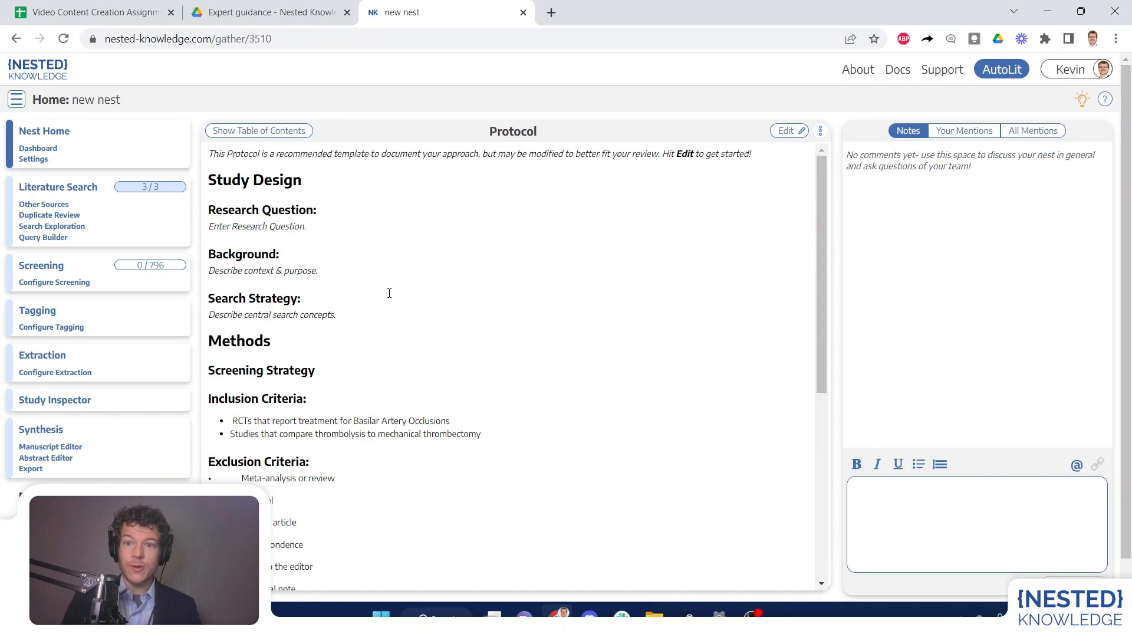
scroll(389, 293, "down", 5)
left_click(62, 284)
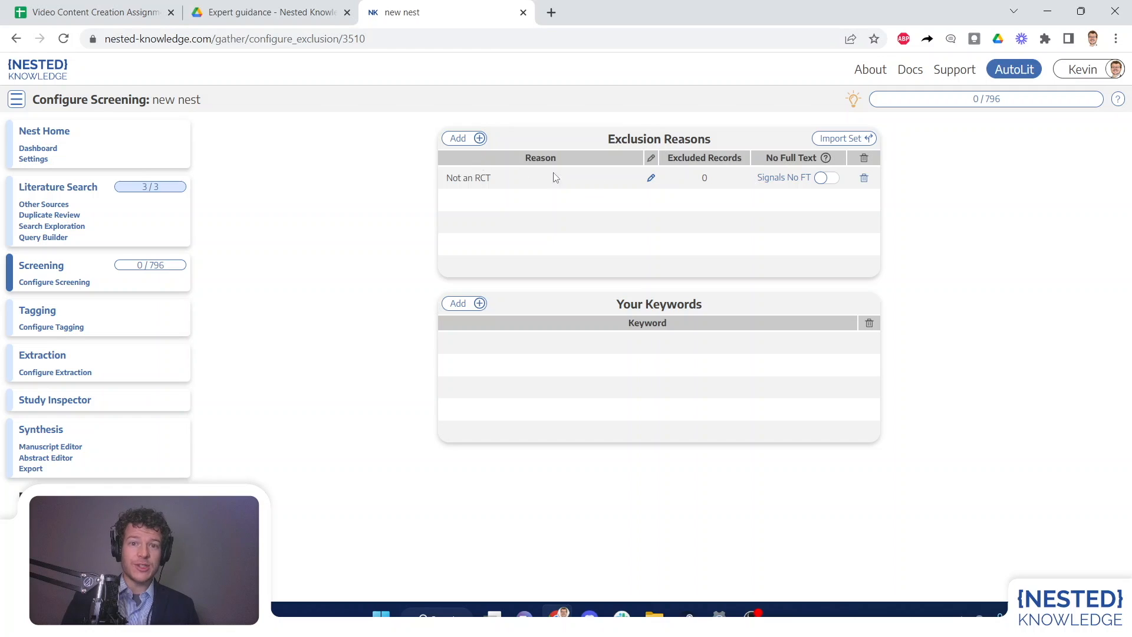
Import the "Basilar Artery exclusion reasons" template into the nest's exclusion reasons.
left_click_drag(609, 145, 721, 141)
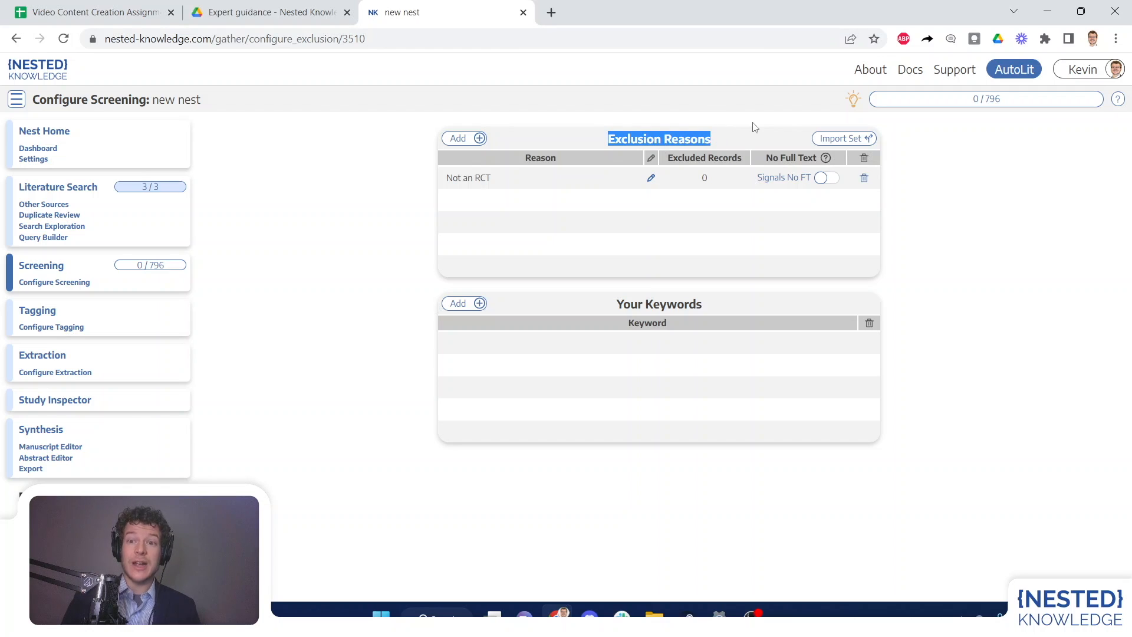
left_click(463, 139)
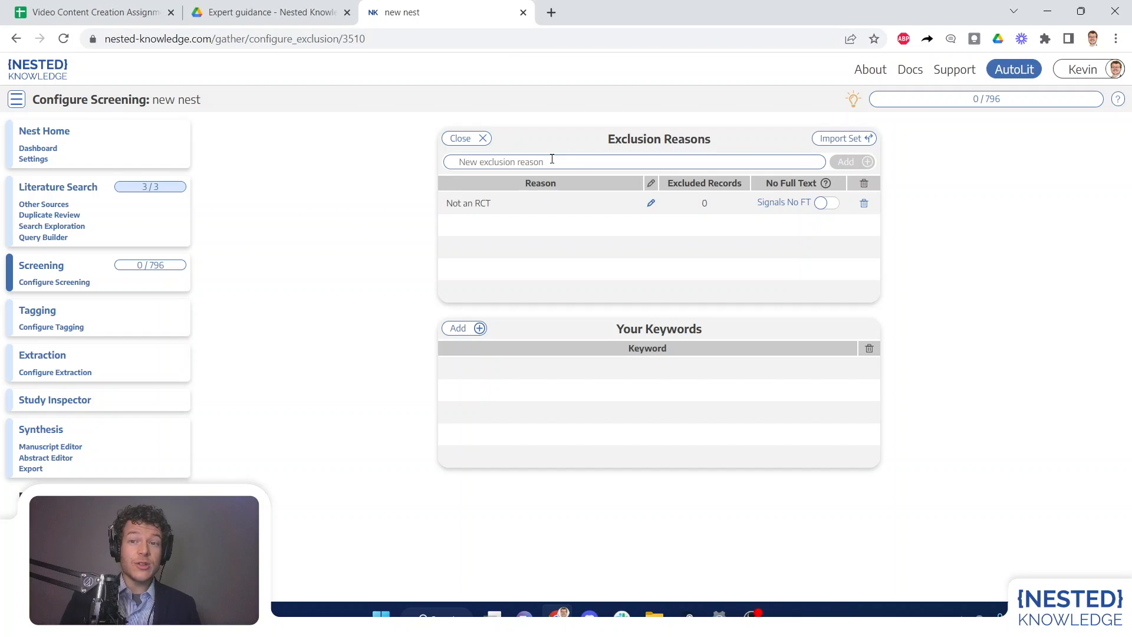
key("XF86AudioLowerVolume")
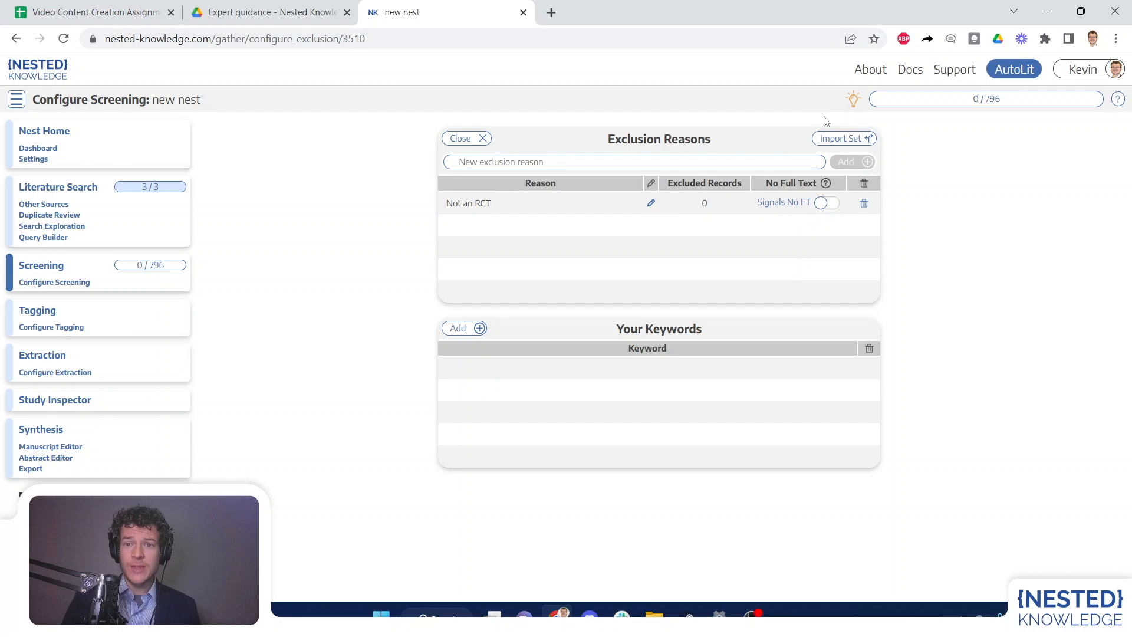
left_click(836, 140)
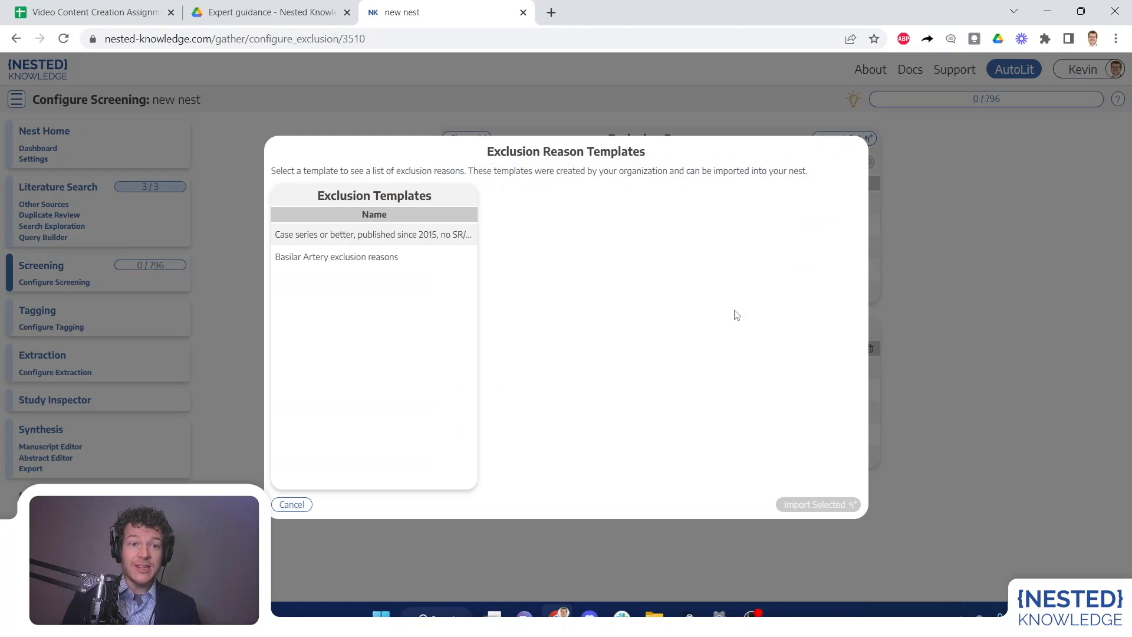
left_click(345, 263)
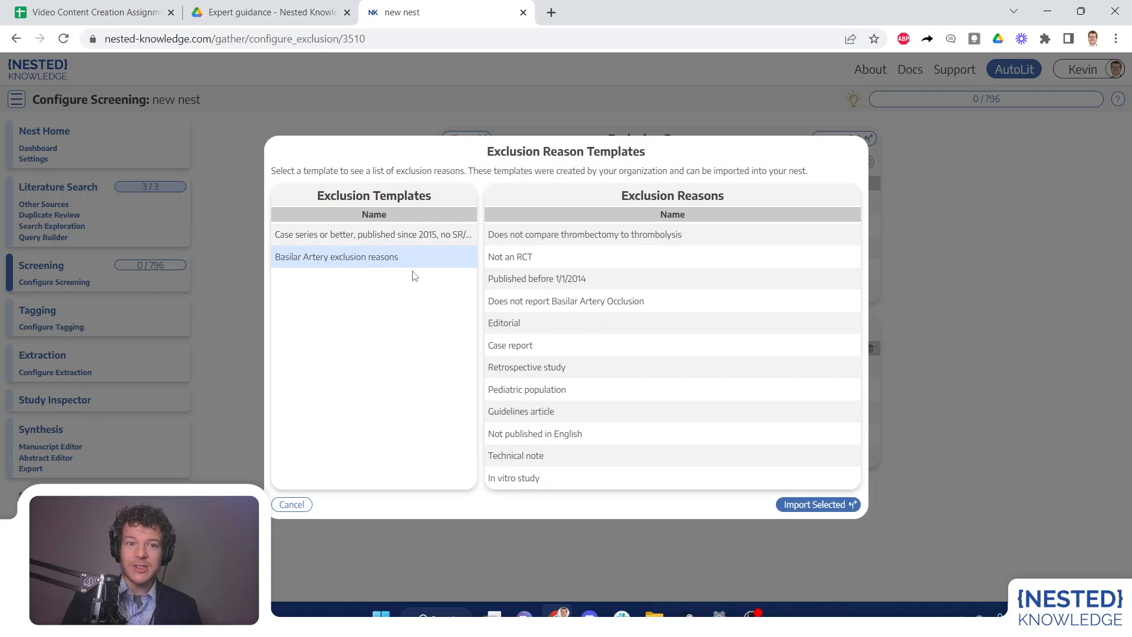
left_click(816, 504)
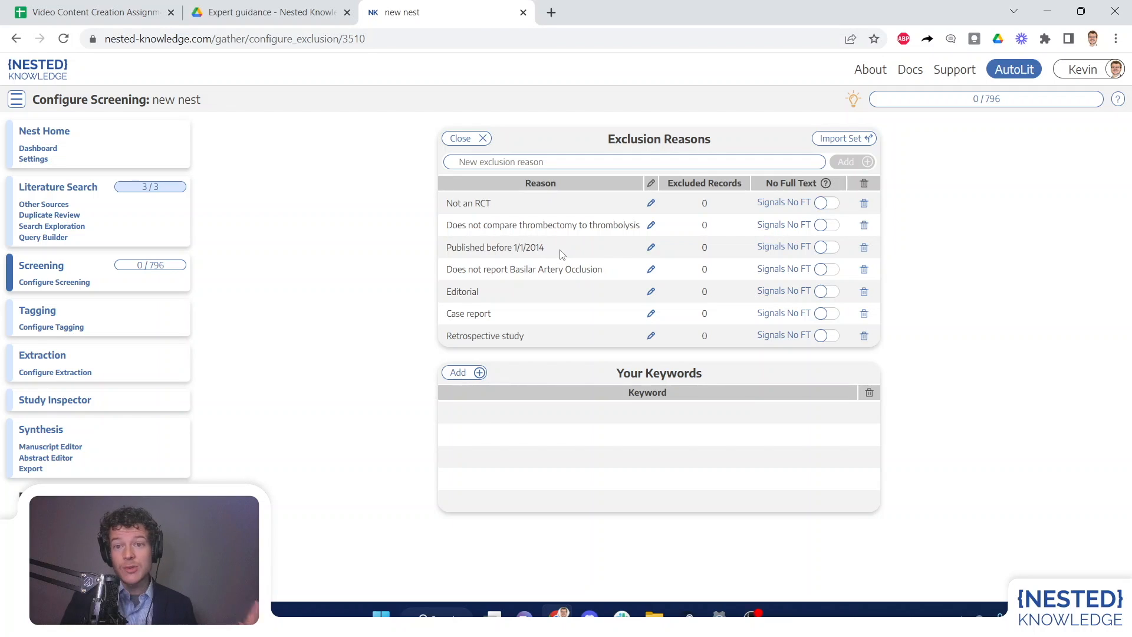
Delete the "Uses MERCI system" exclusion reason.
scroll(559, 251, "down", 5)
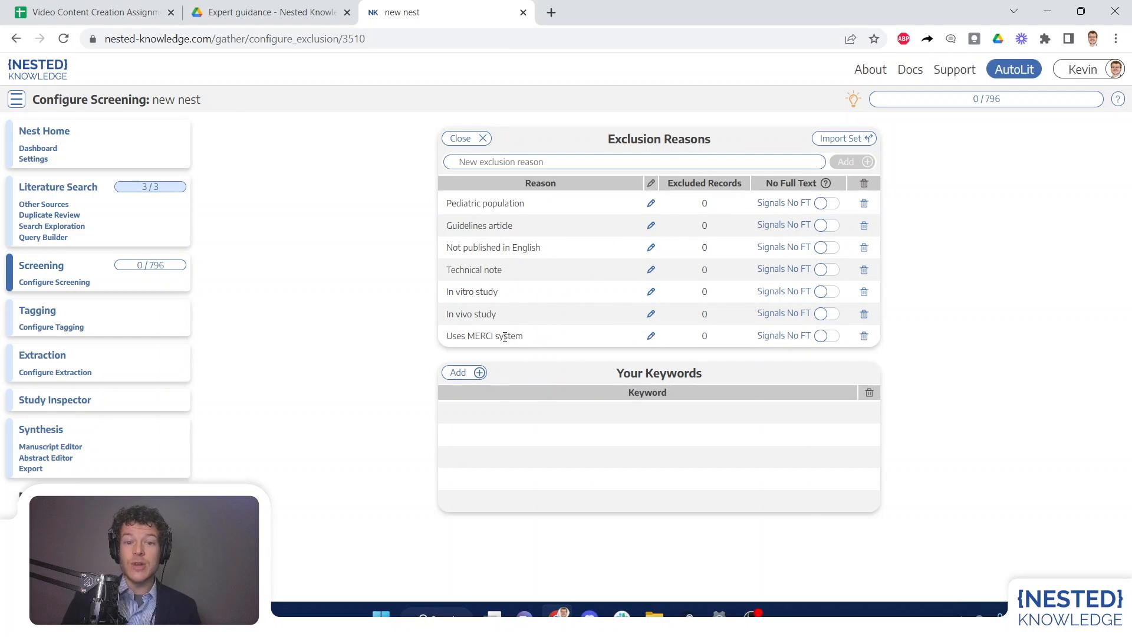
left_click(864, 338)
left_click(729, 352)
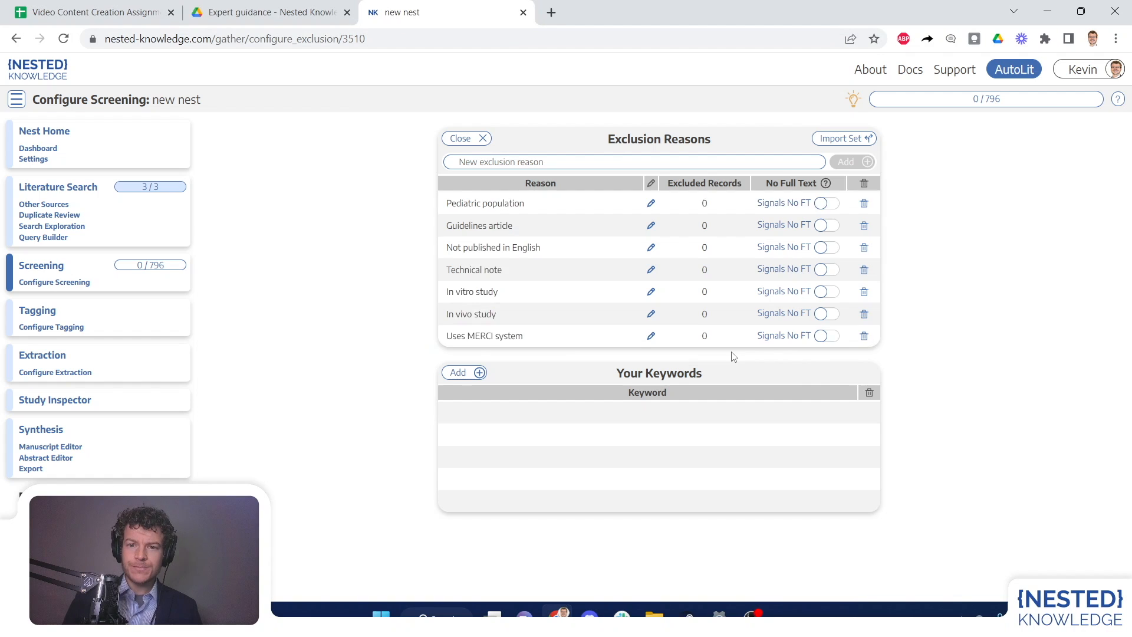
Rename the "In vivo study" exclusion reason as "In vivo study (animal study)".
left_click(650, 336)
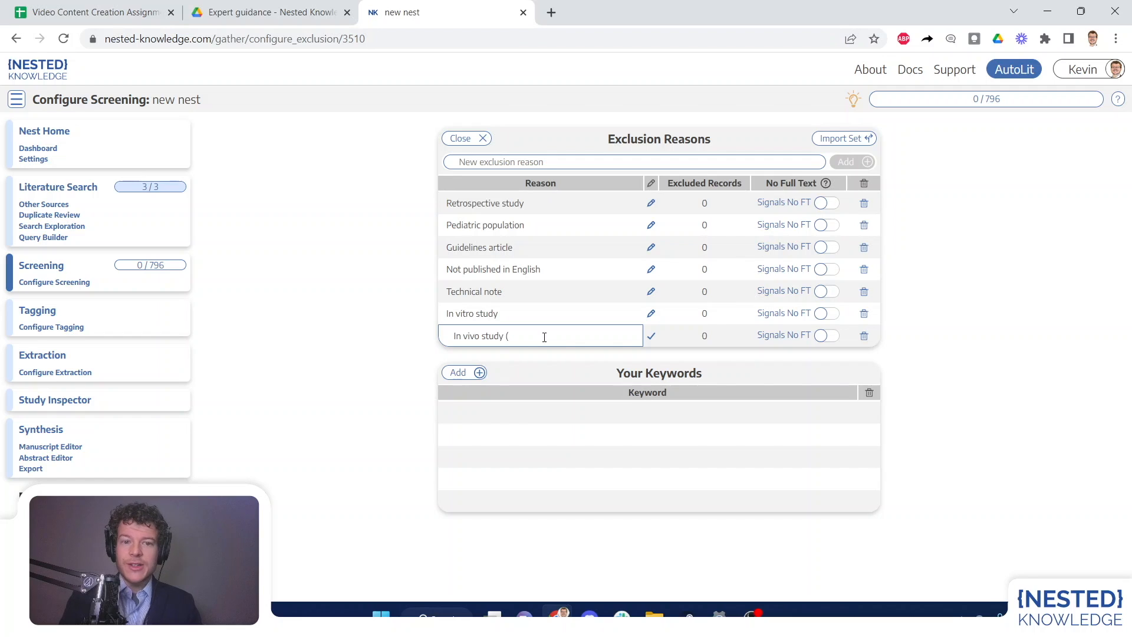
type("(animal study)")
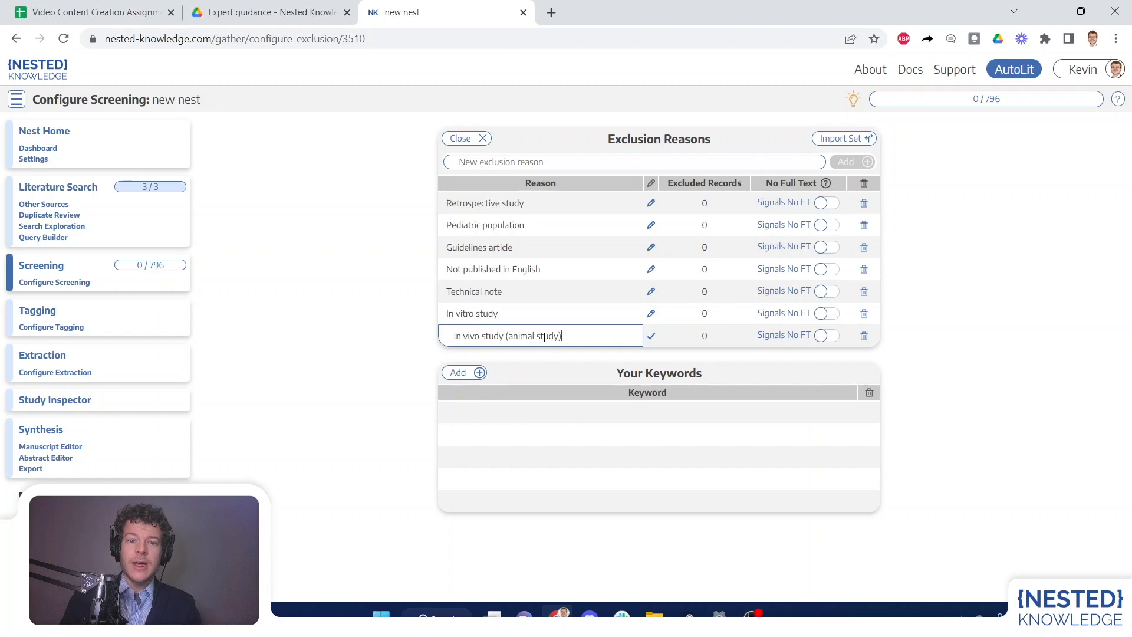
key("Return")
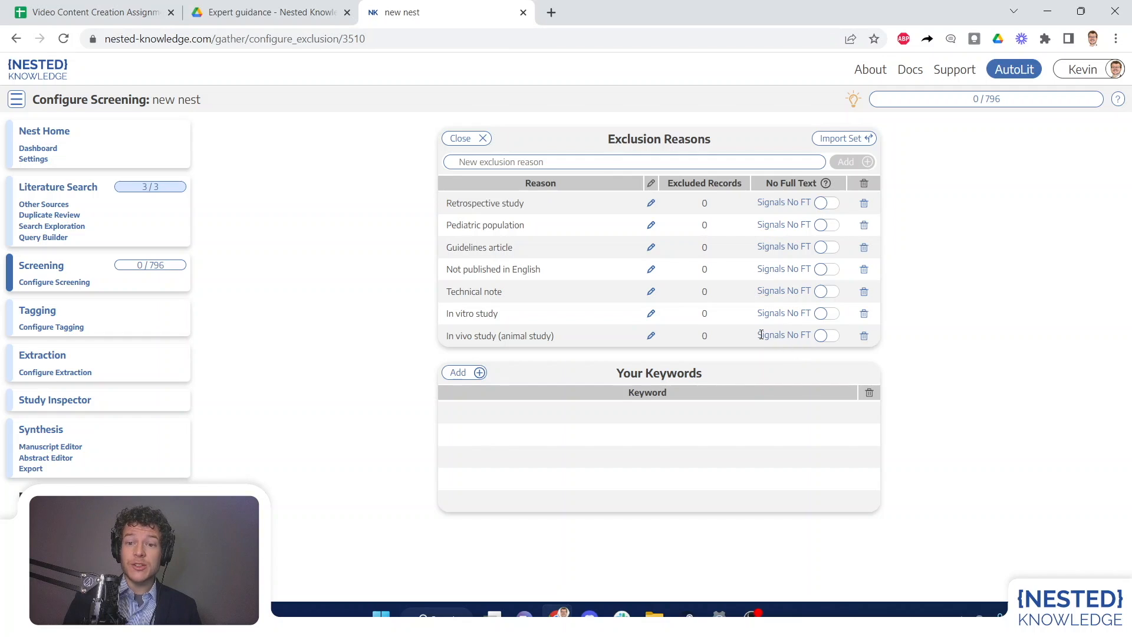
View the nest's PRISMA diagram in Synthesis and return to the screening configuration.
left_click_drag(760, 335, 815, 342)
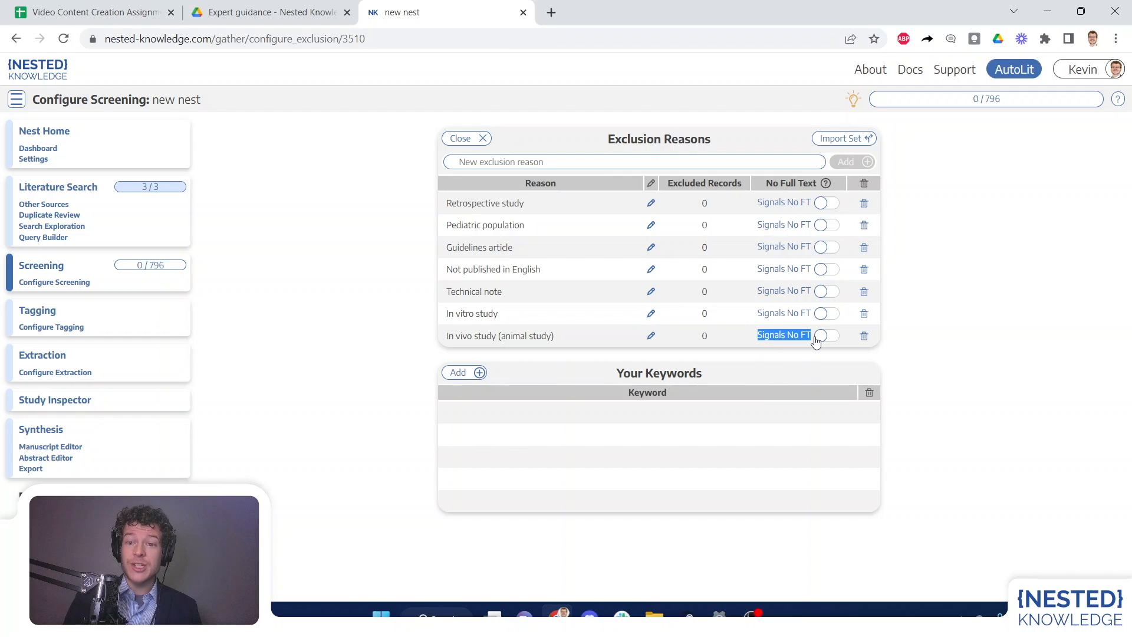
left_click(774, 345)
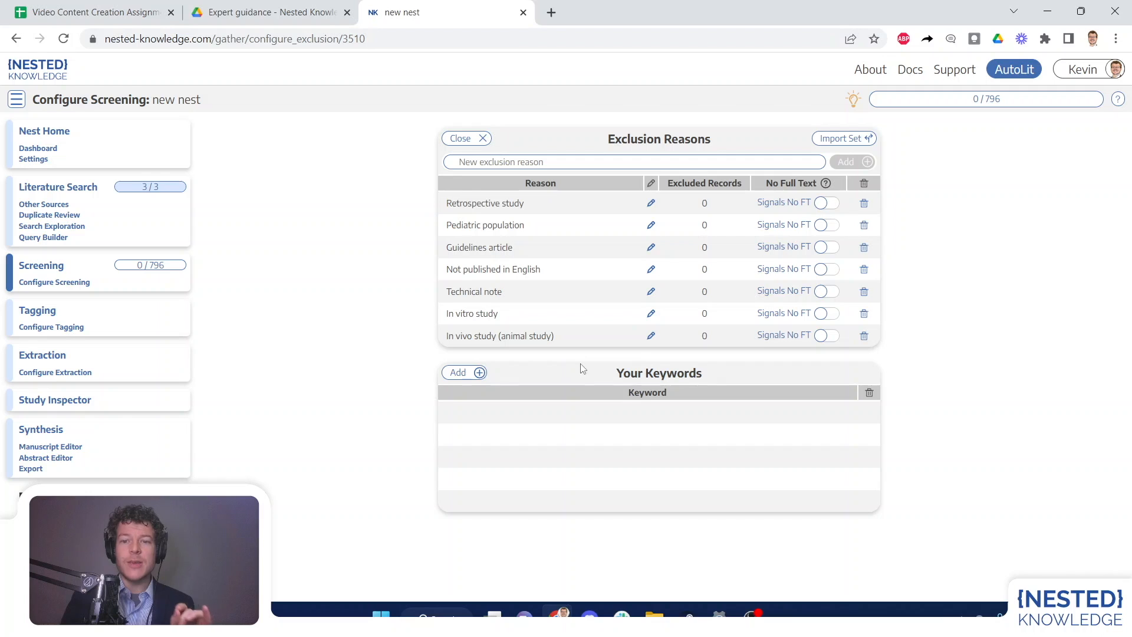
left_click(45, 434)
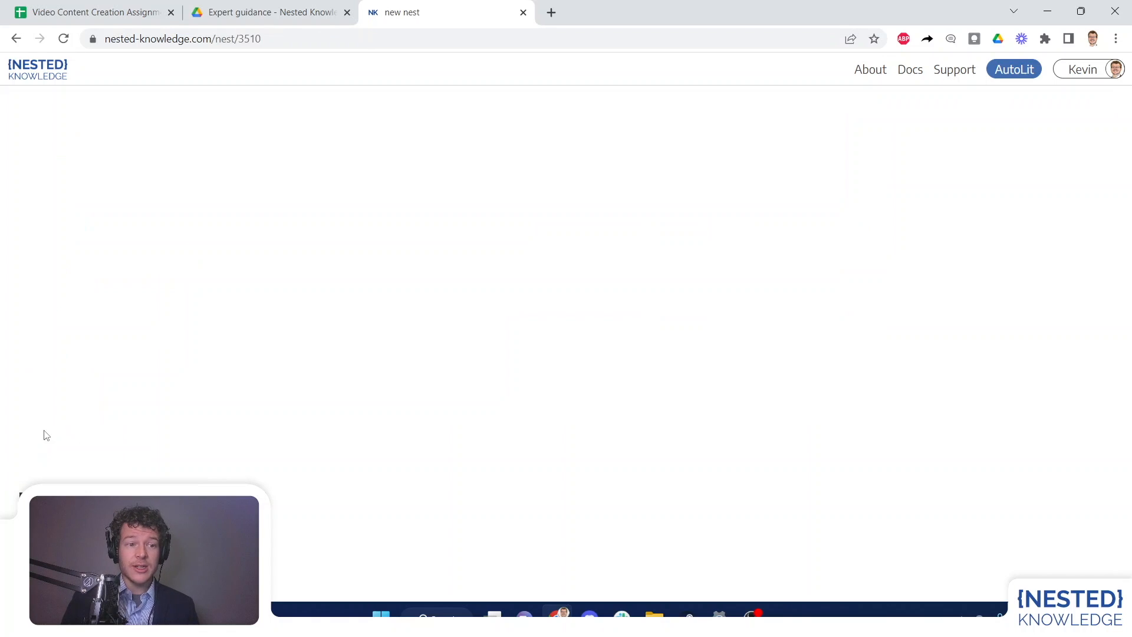
left_click(74, 340)
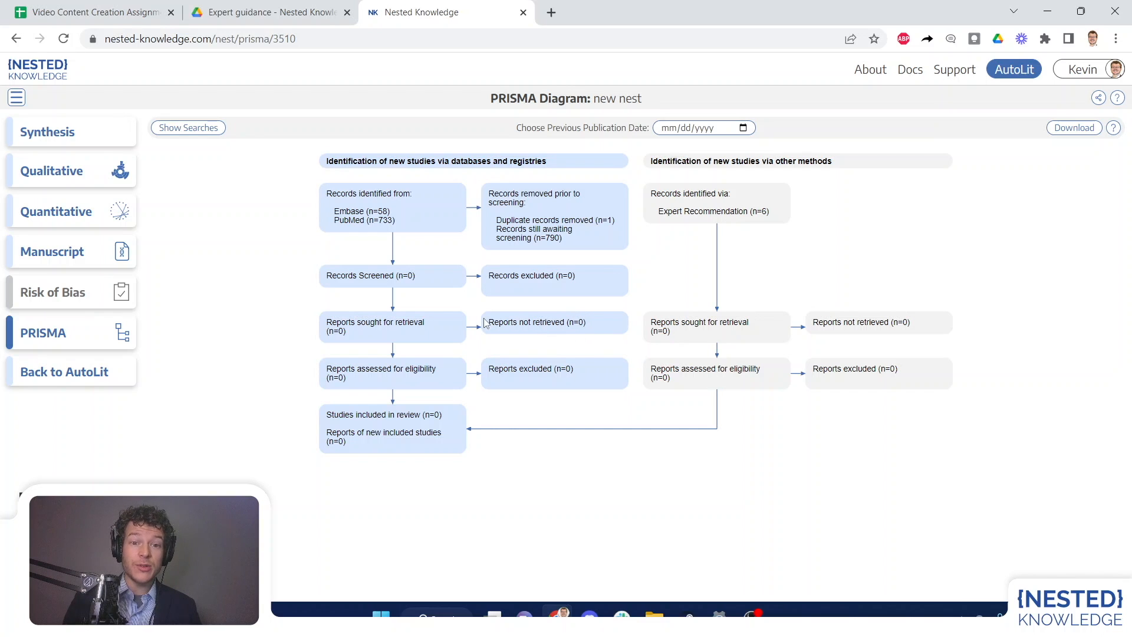
left_click(99, 371)
left_click(57, 283)
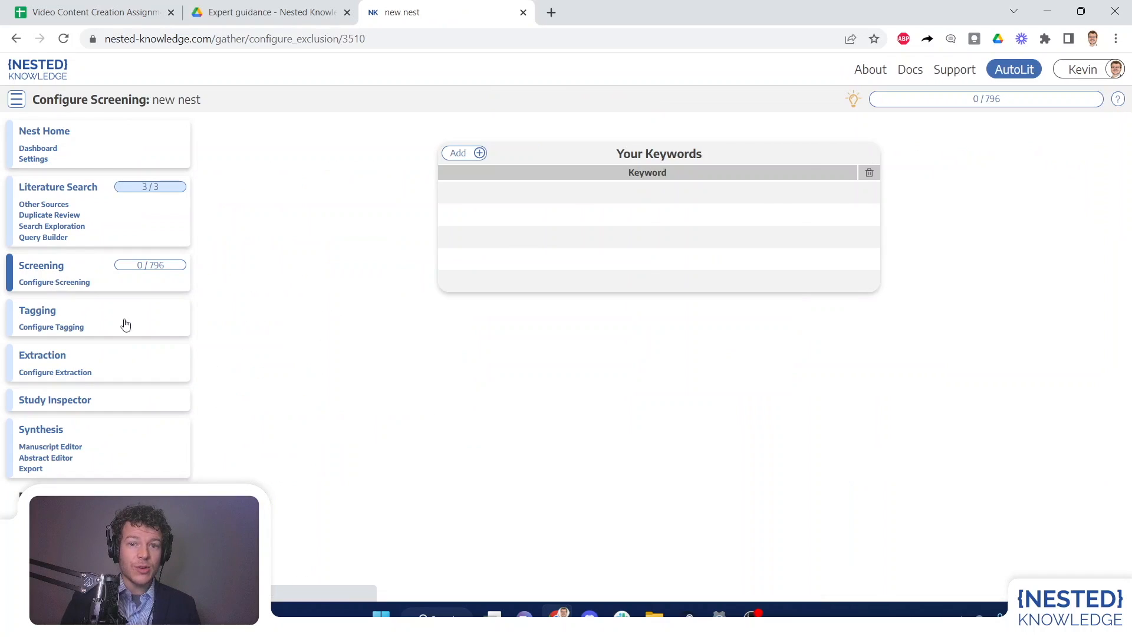
Add "No full text" as an exclusion reason and mark it as signalling no full text.
left_click(464, 141)
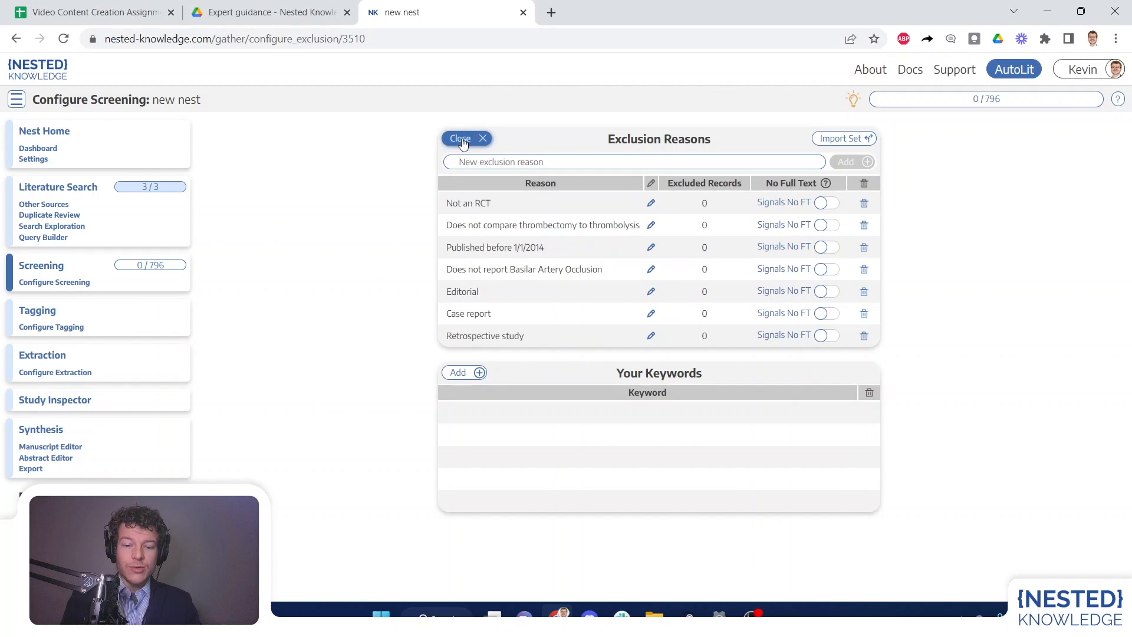
type("No full text")
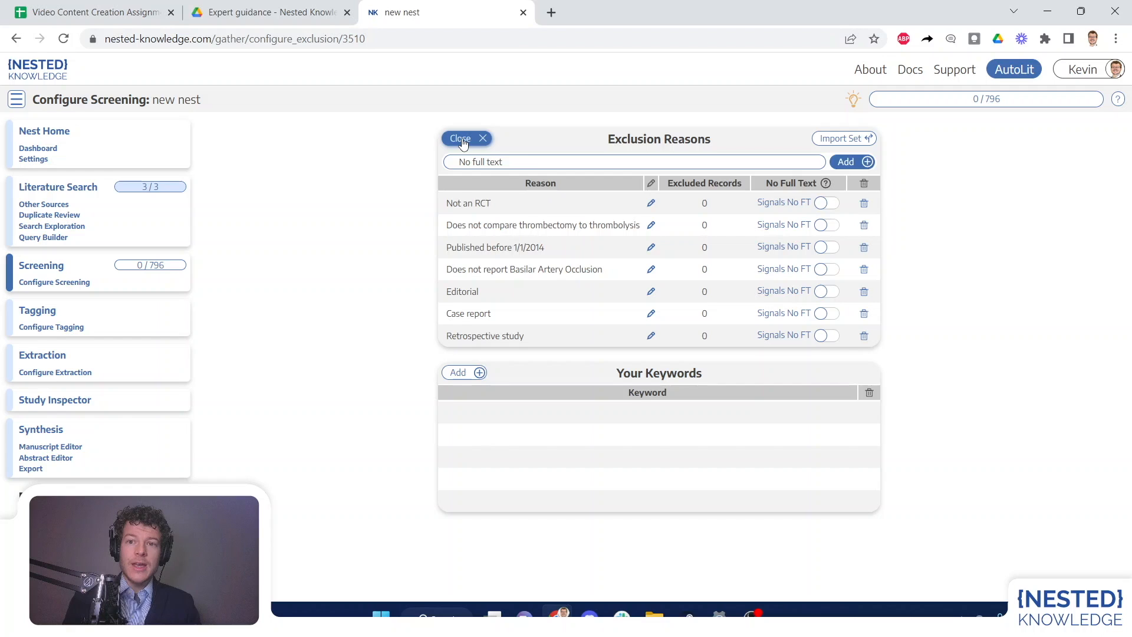
key("Return")
scroll(596, 236, "down", 5)
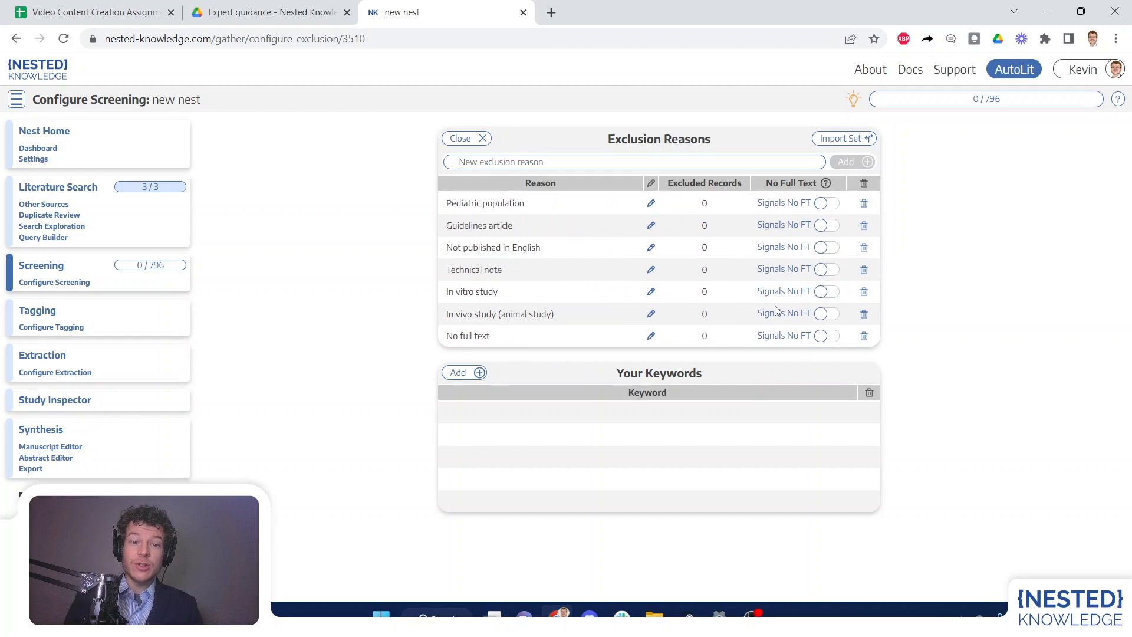
left_click(832, 341)
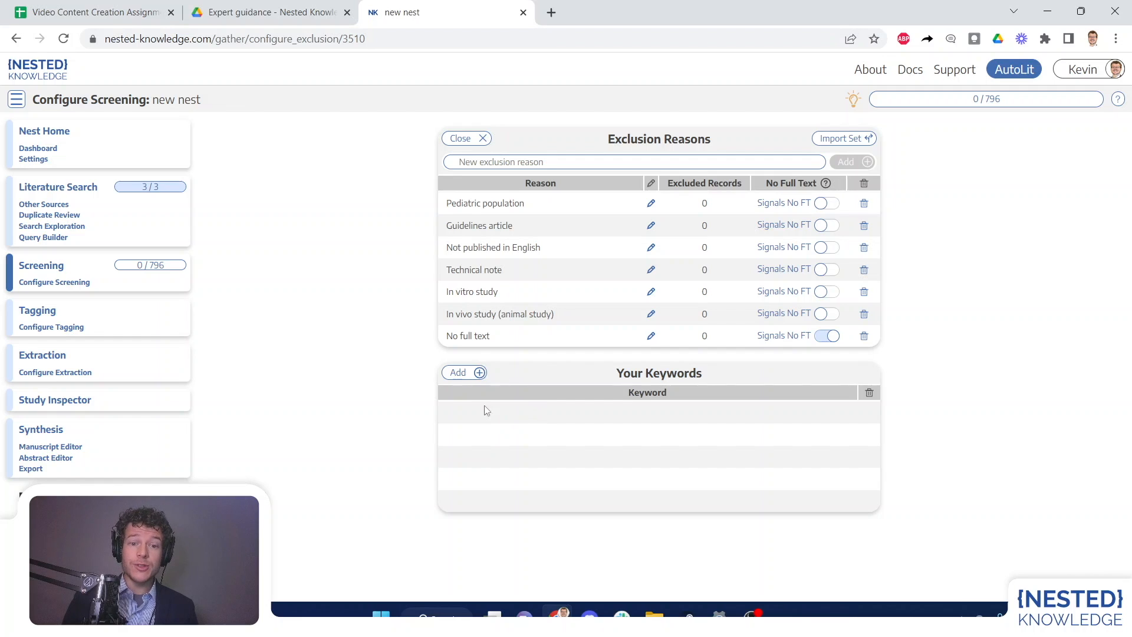
Add "basilar", "thrombectomy" and "thrombolysis" to the nest's screening keywords.
left_click(464, 373)
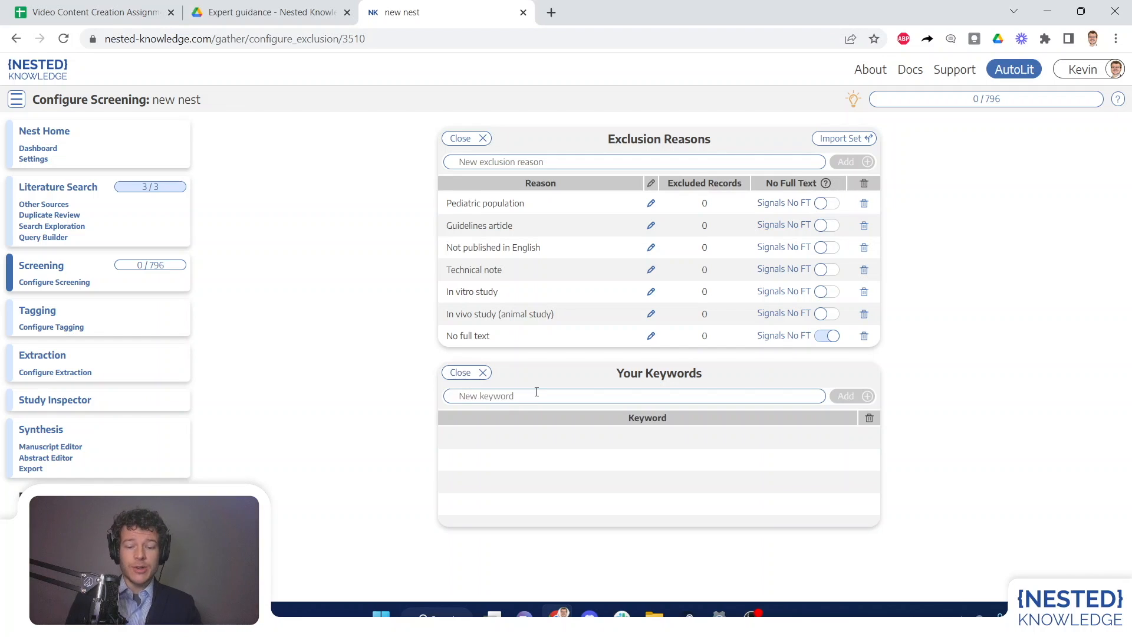
type("basilar")
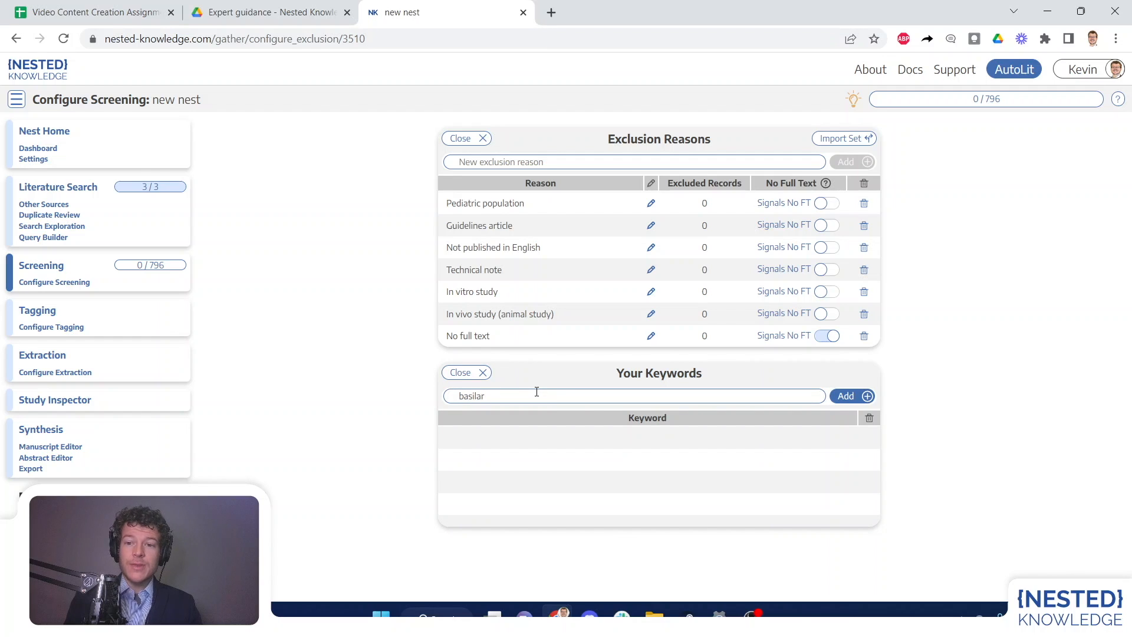
key("Return")
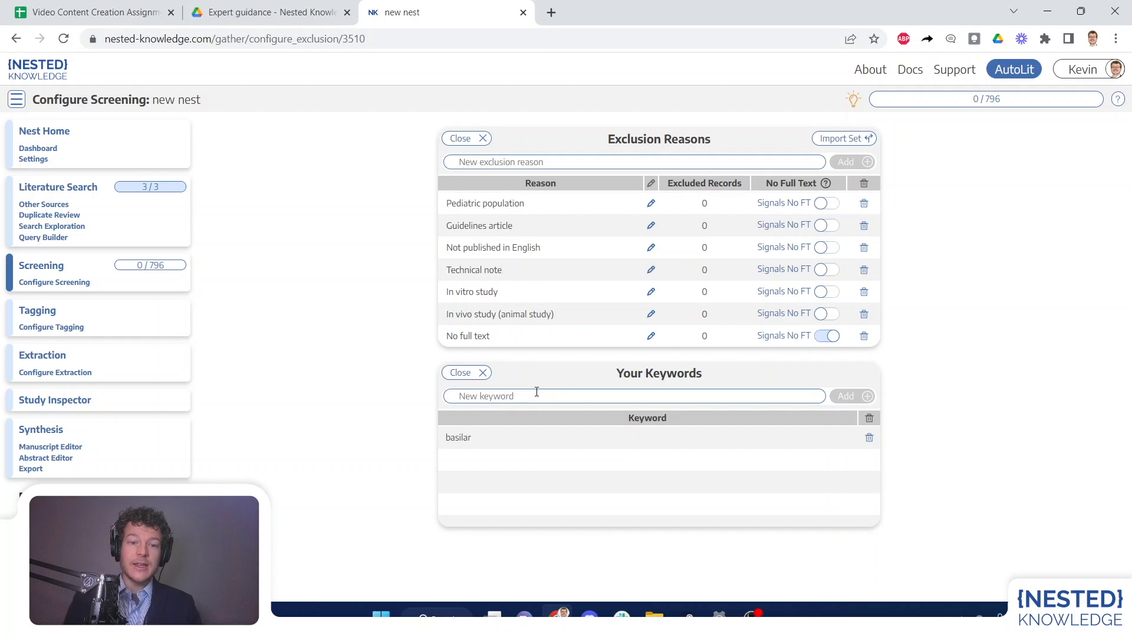
type("t")
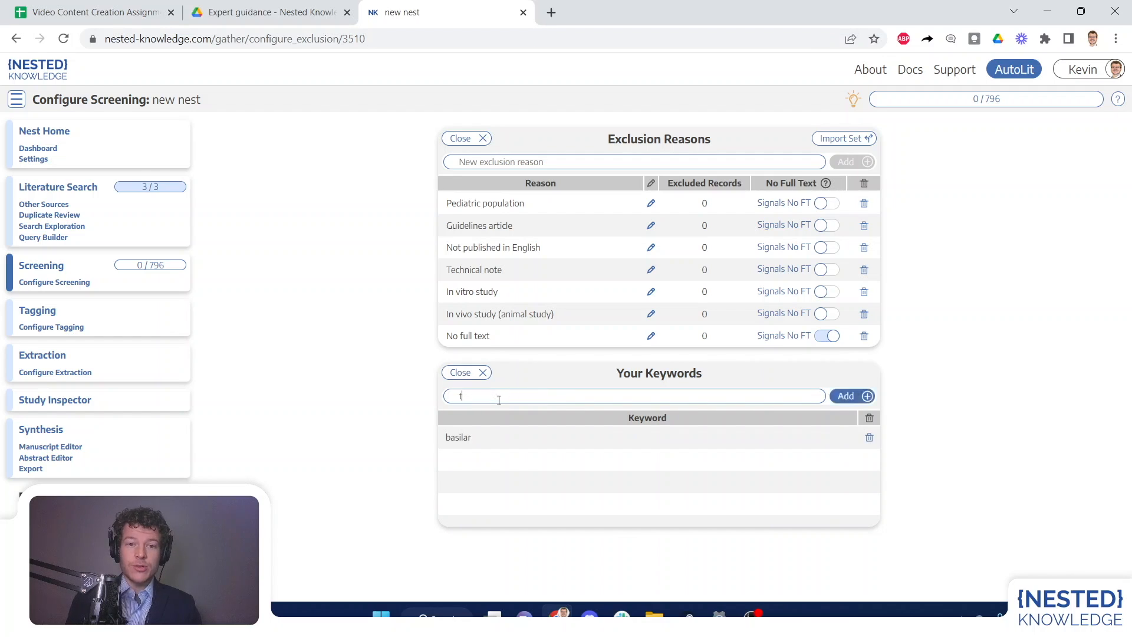
type("hrombectomy")
key("Return")
type("thrombo")
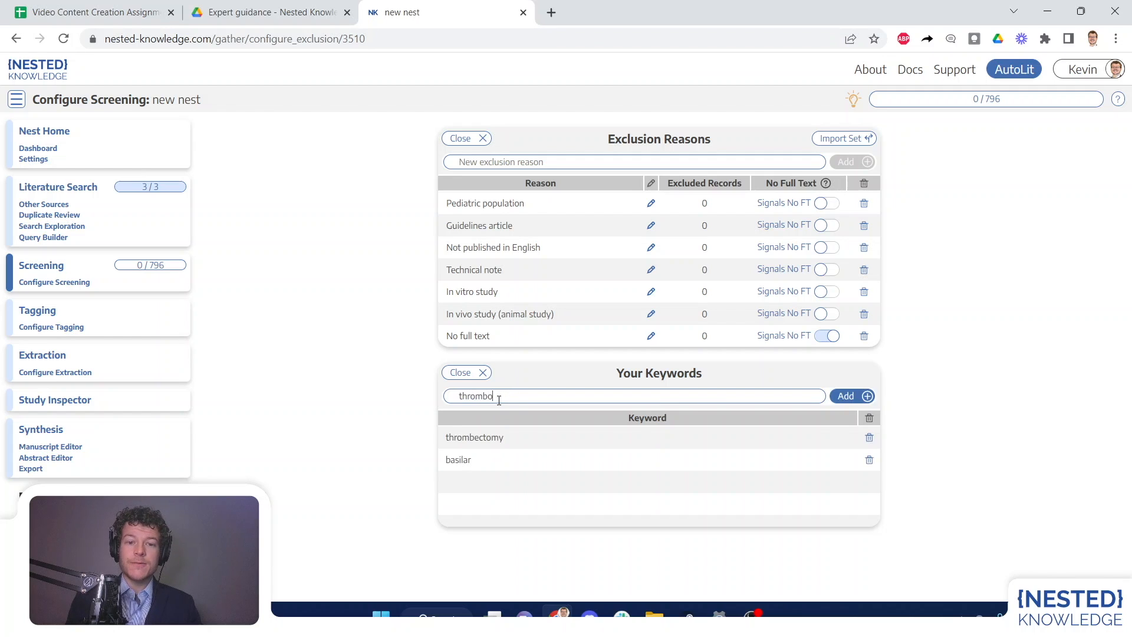
type("lysis")
key("Return")
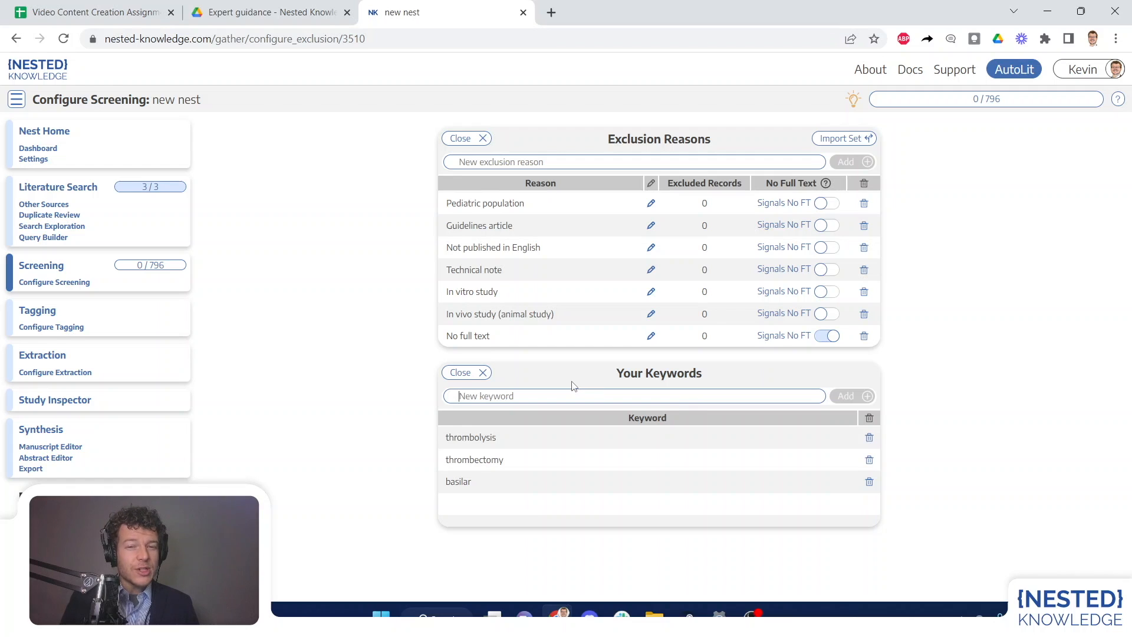
Review the screening mode and reviewer options in the nest's settings, and return to the screening configuration.
left_click(47, 266)
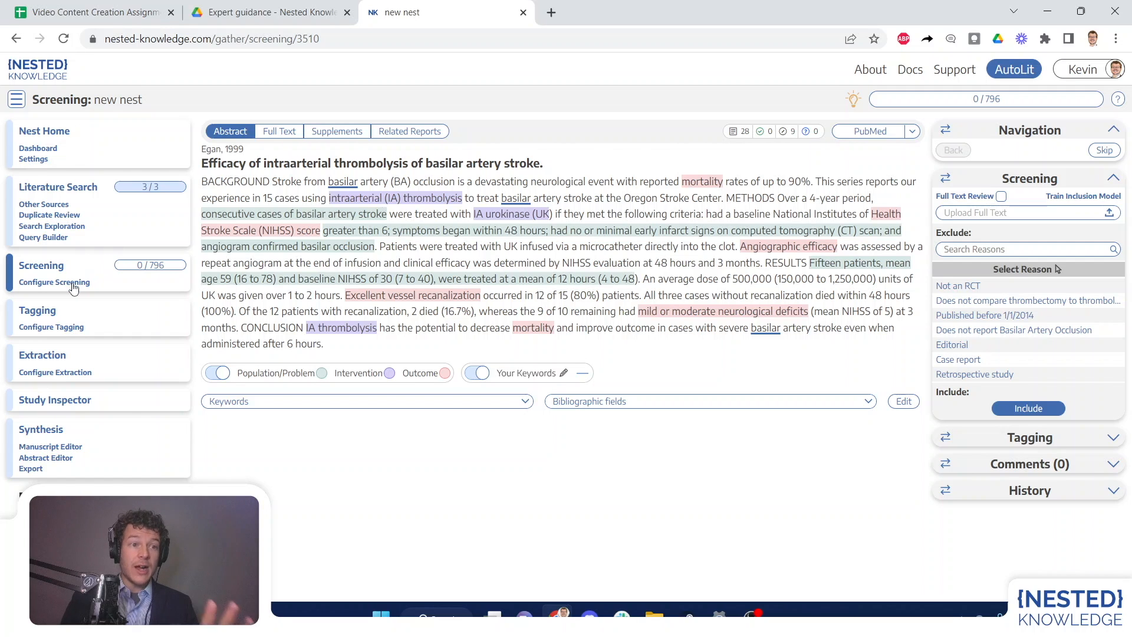
left_click(57, 138)
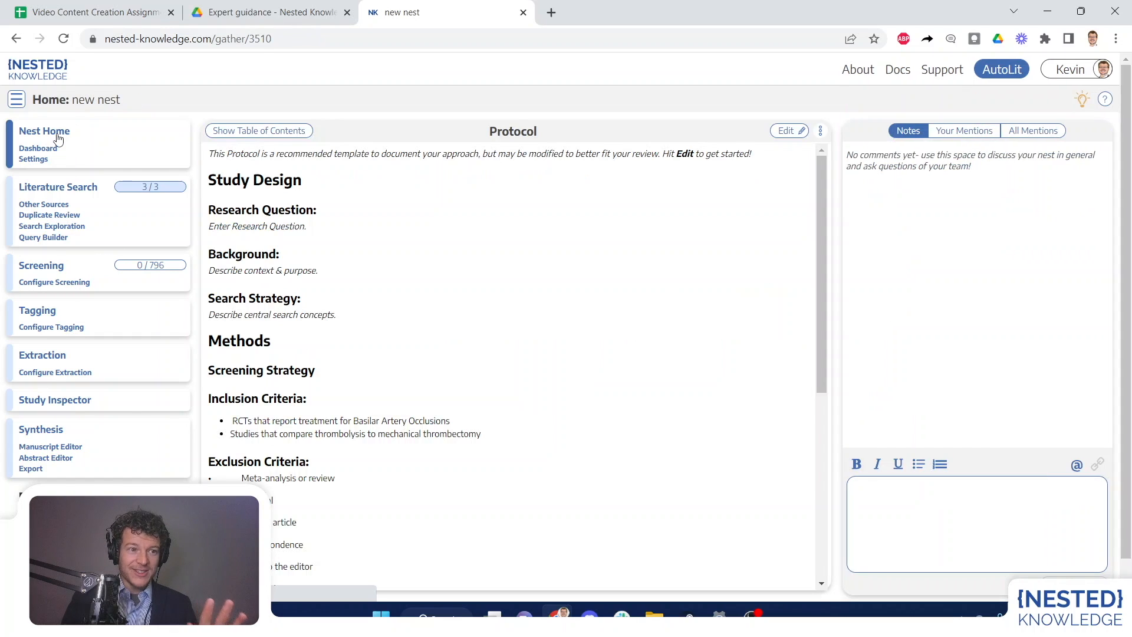
left_click(36, 160)
scroll(424, 324, "down", 8)
scroll(426, 322, "up", 2)
scroll(454, 302, "down", 3)
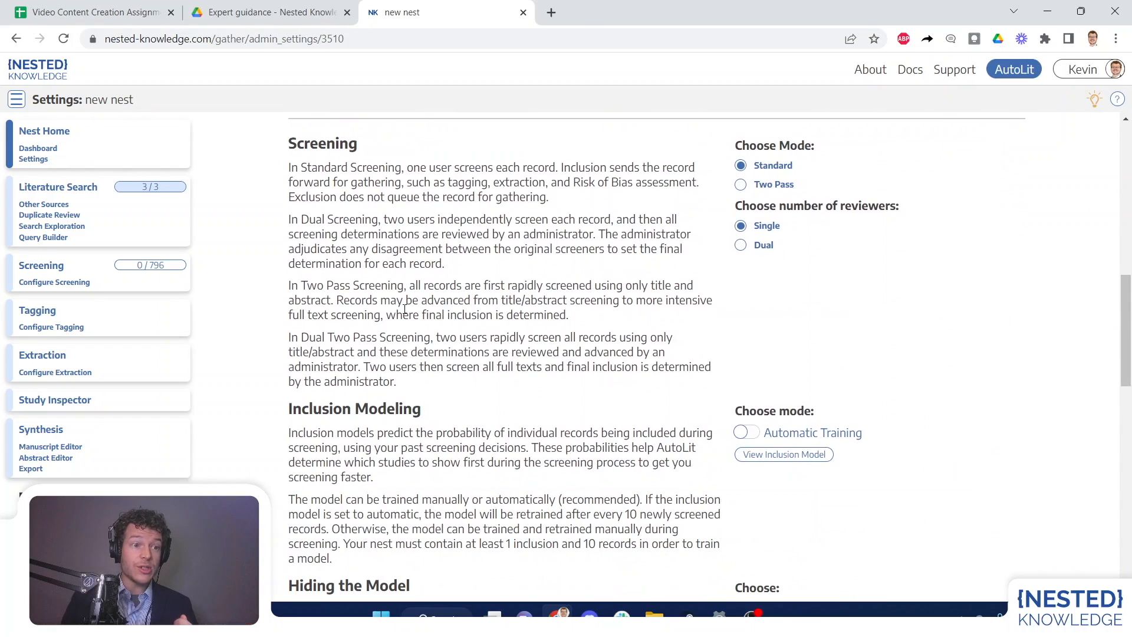
left_click(71, 283)
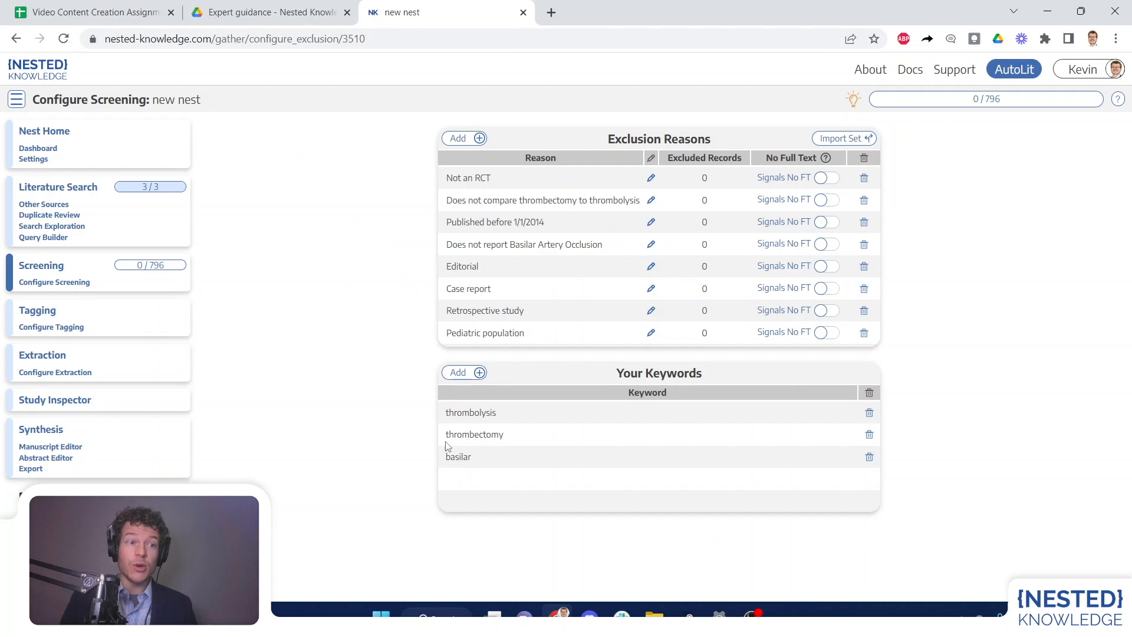
Examine the keyword and intervention highlighting in the first record's abstract on the Screening page, and view the Your Keywords list.
left_click(60, 270)
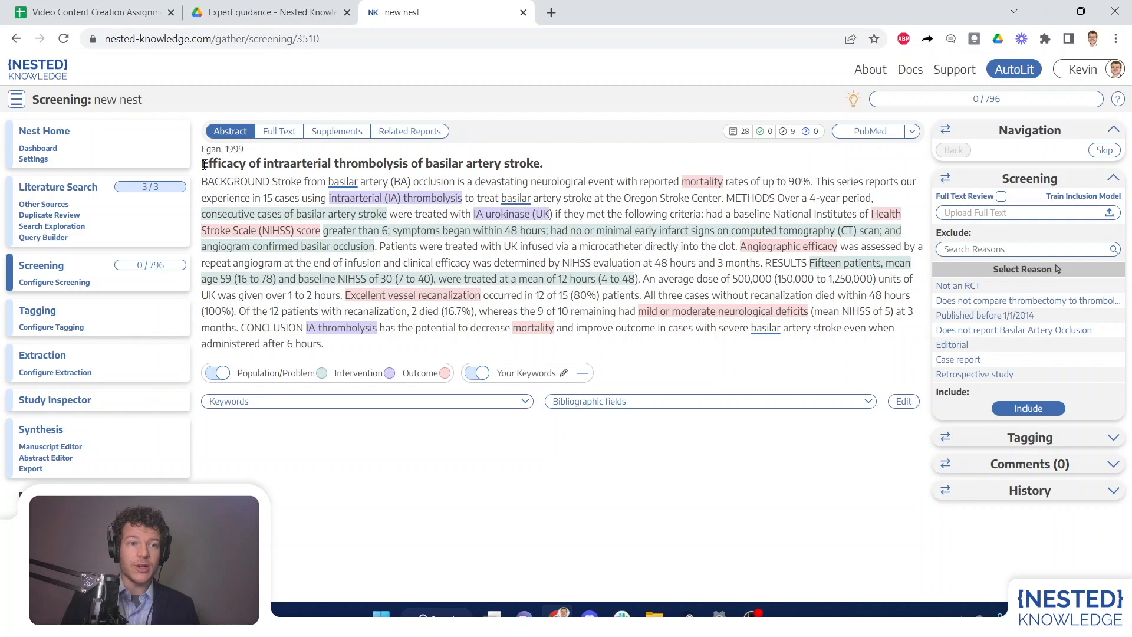
left_click_drag(328, 184, 359, 181)
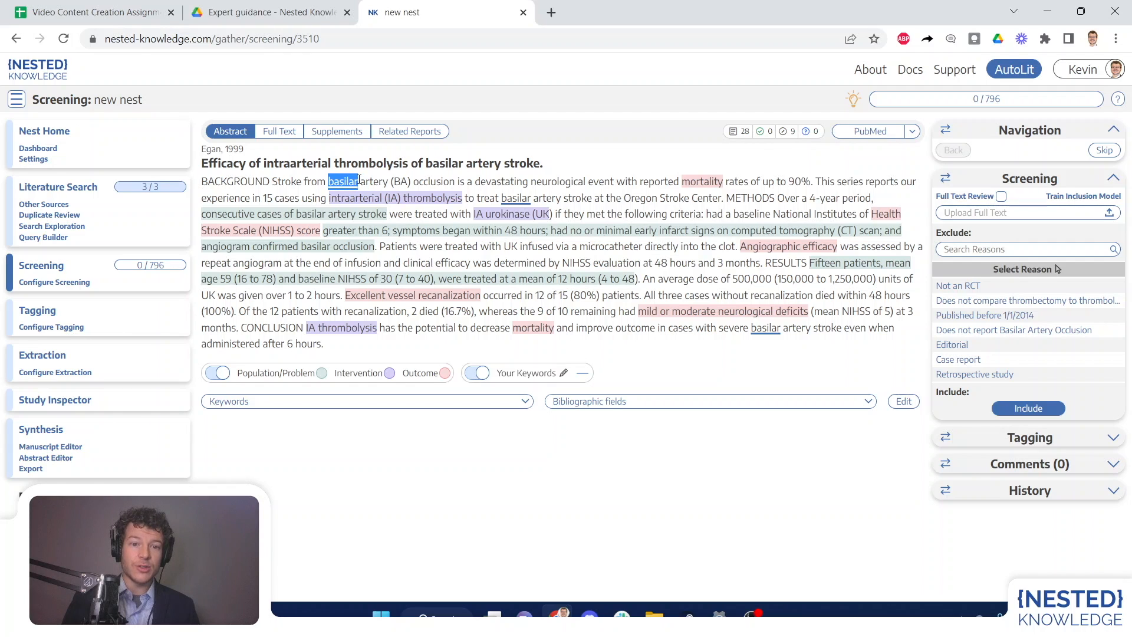
left_click(563, 373)
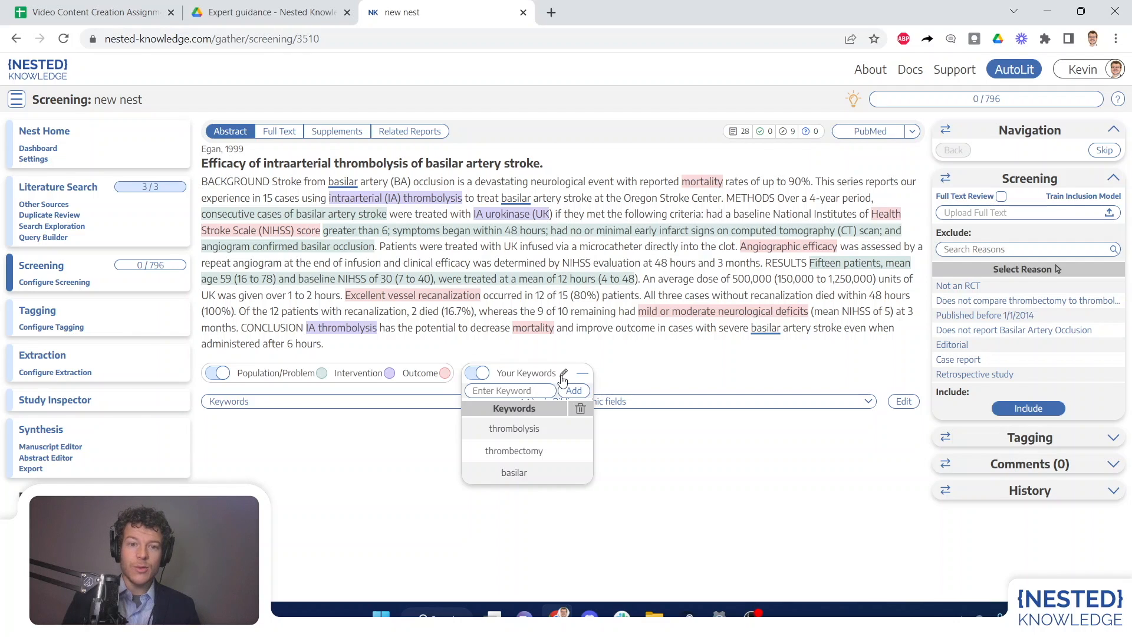
left_click(563, 373)
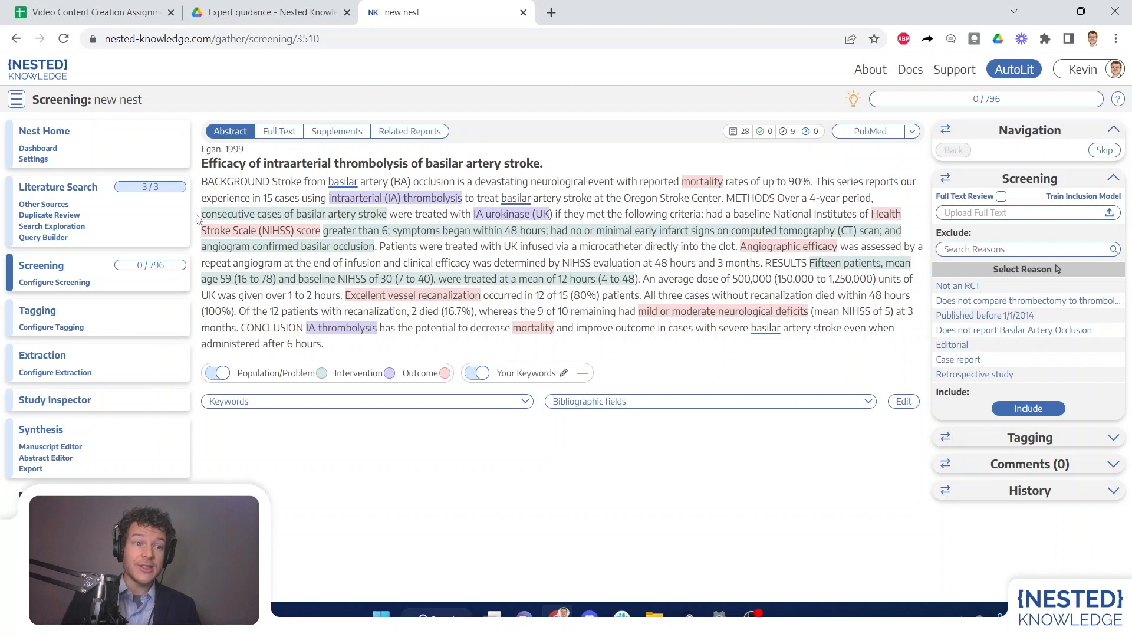
mouse_move(202, 214)
left_mouse_down()
mouse_move(386, 215)
mouse_move(330, 199)
mouse_move(466, 201)
left_mouse_up()
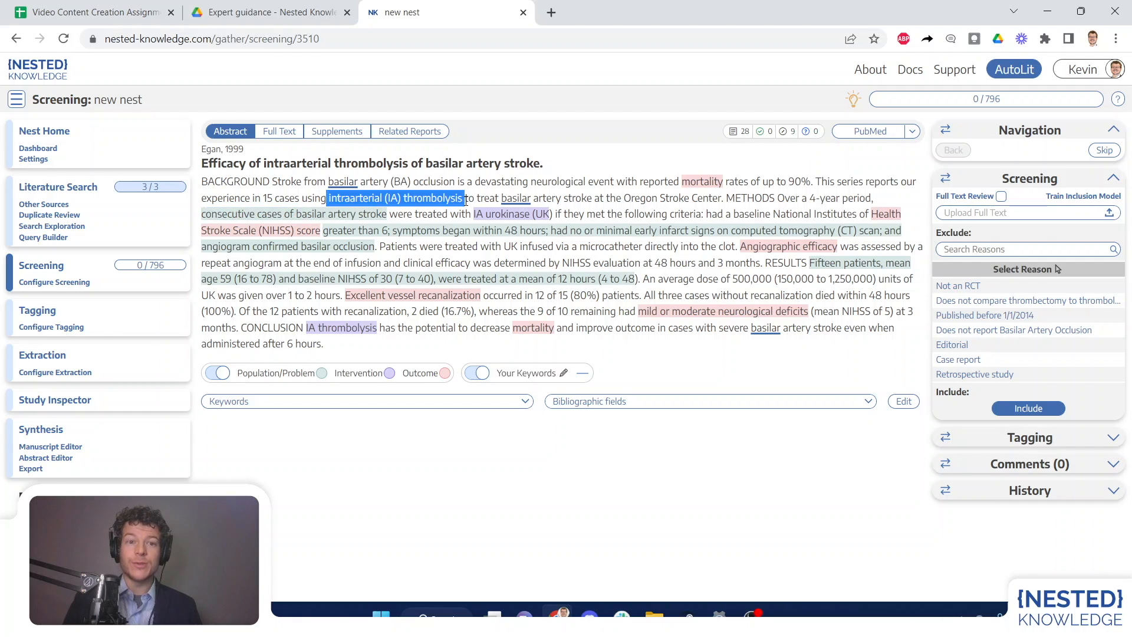
Compare the first abstract with the Your Keywords highlighting and the Population/Intervention/Outcome highlighting each switched off and back on.
left_click_drag(345, 296, 470, 296)
left_click(475, 373)
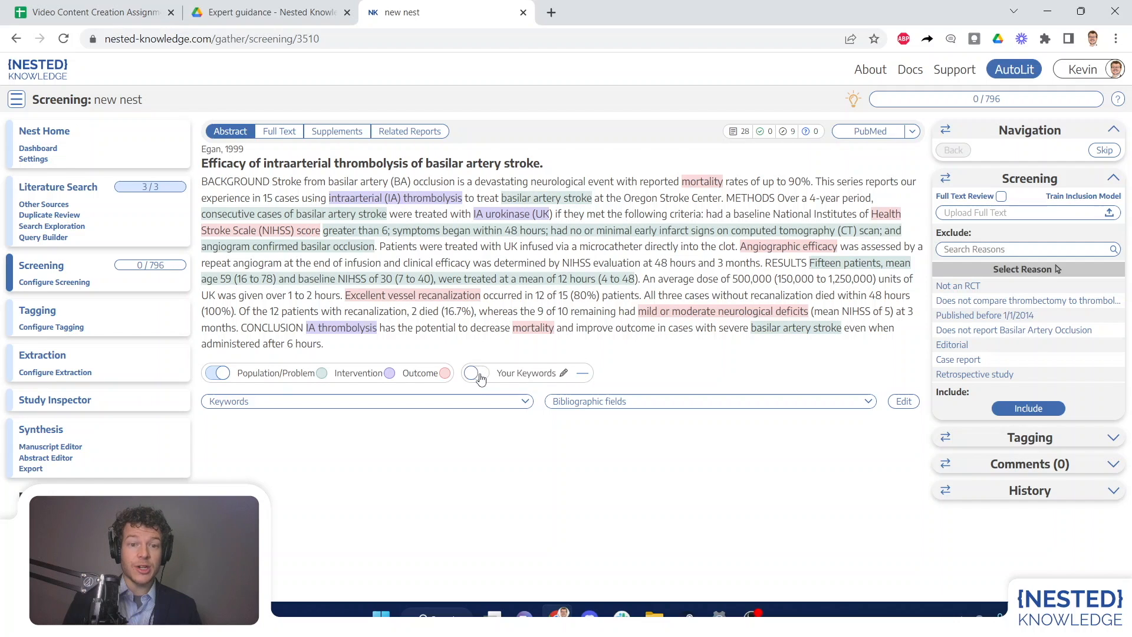
left_click(475, 374)
left_click(220, 373)
left_click(220, 373)
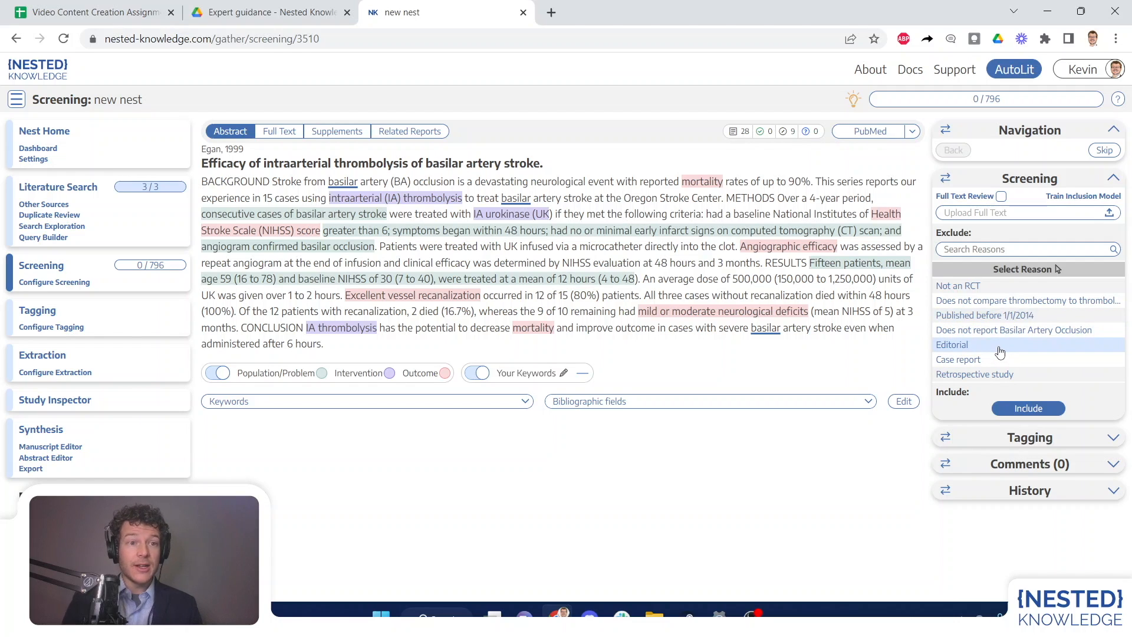
Exclude the first record as "Published before 1/1/2014" and skip the following record, which has no abstract.
left_click_drag(244, 149, 225, 146)
left_click(967, 315)
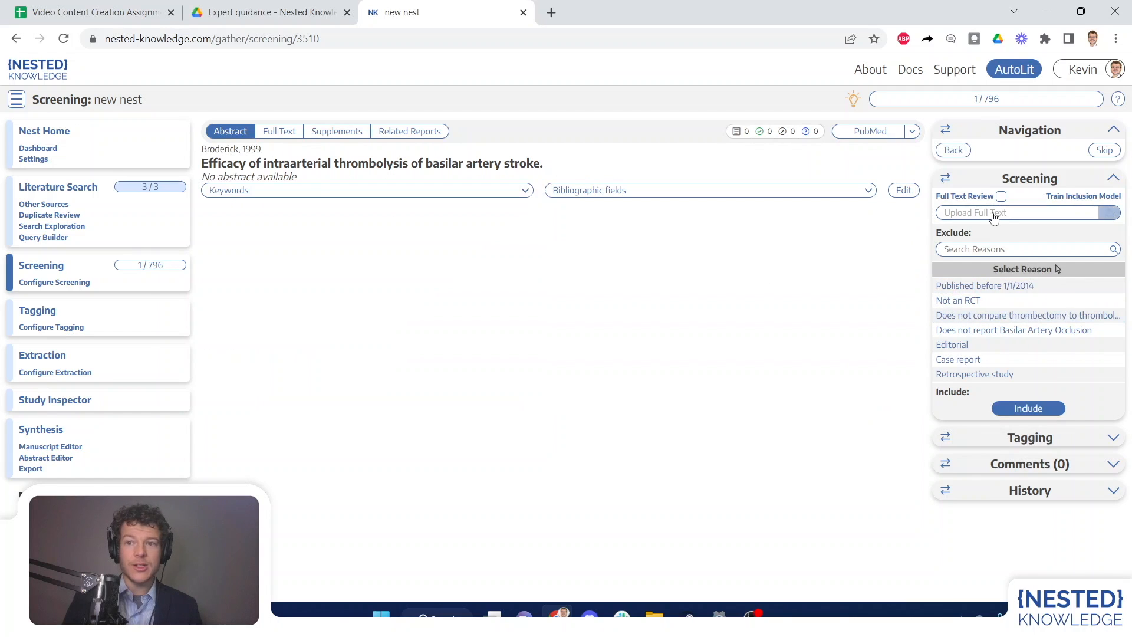
left_click(1104, 150)
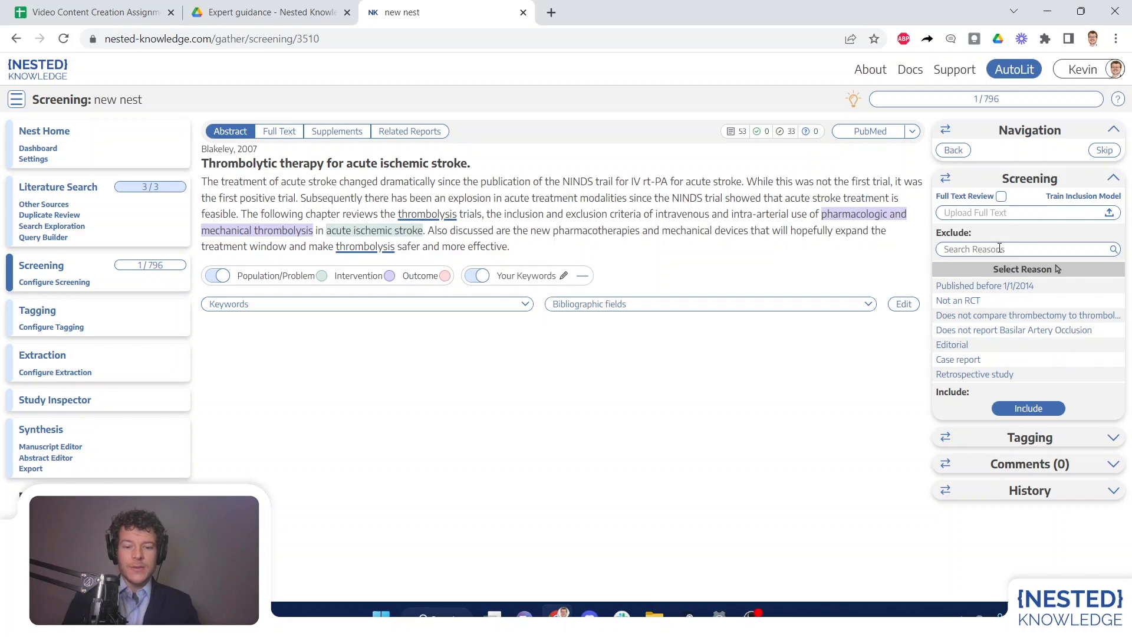
Add "Clinical Trial proposal" as a new exclusion reason and apply it to the record "Thrombolytic therapy for acute ischemic stroke.".
type("Clinical Trial proposal")
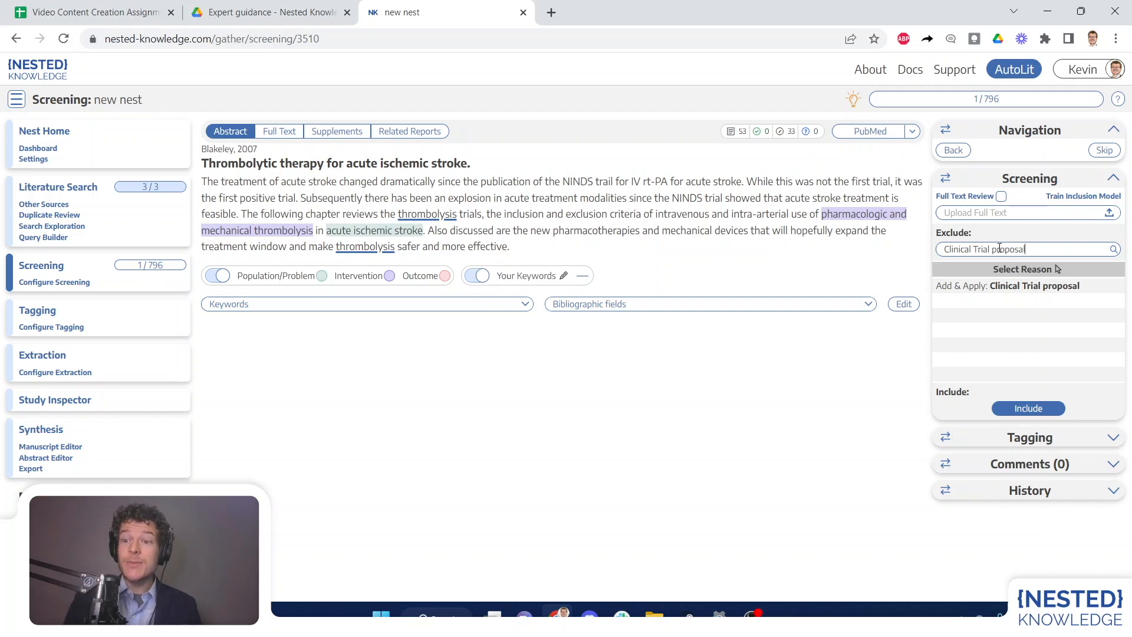
left_click(975, 289)
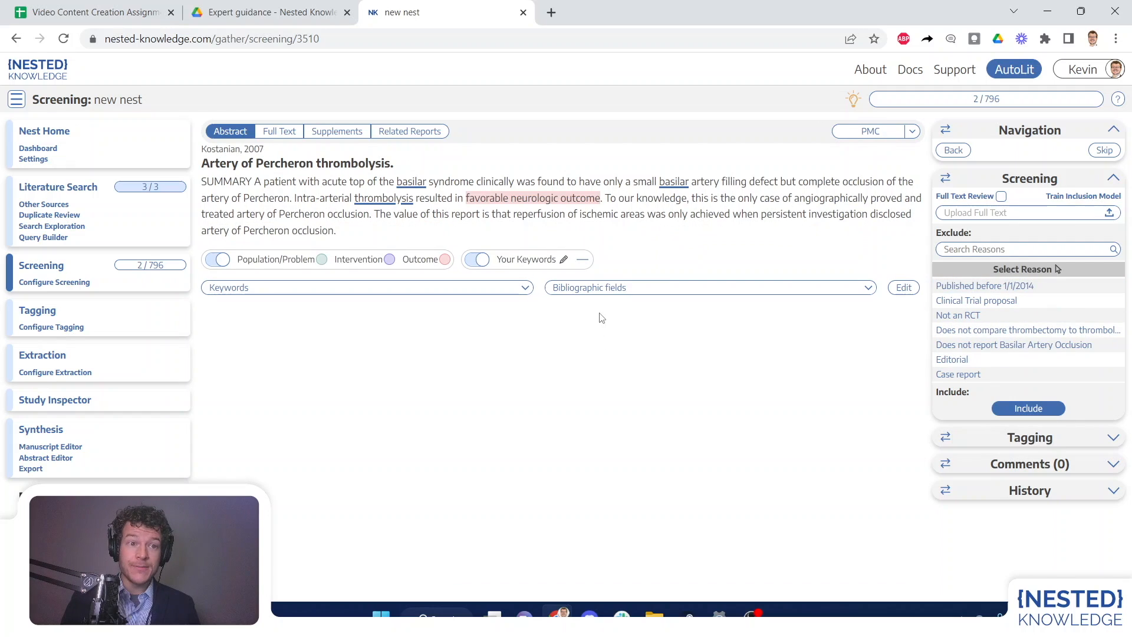
Look through the exclusion reasons for the next record and view the Inclusion Rate Modeling information.
scroll(1019, 326, "down", 3)
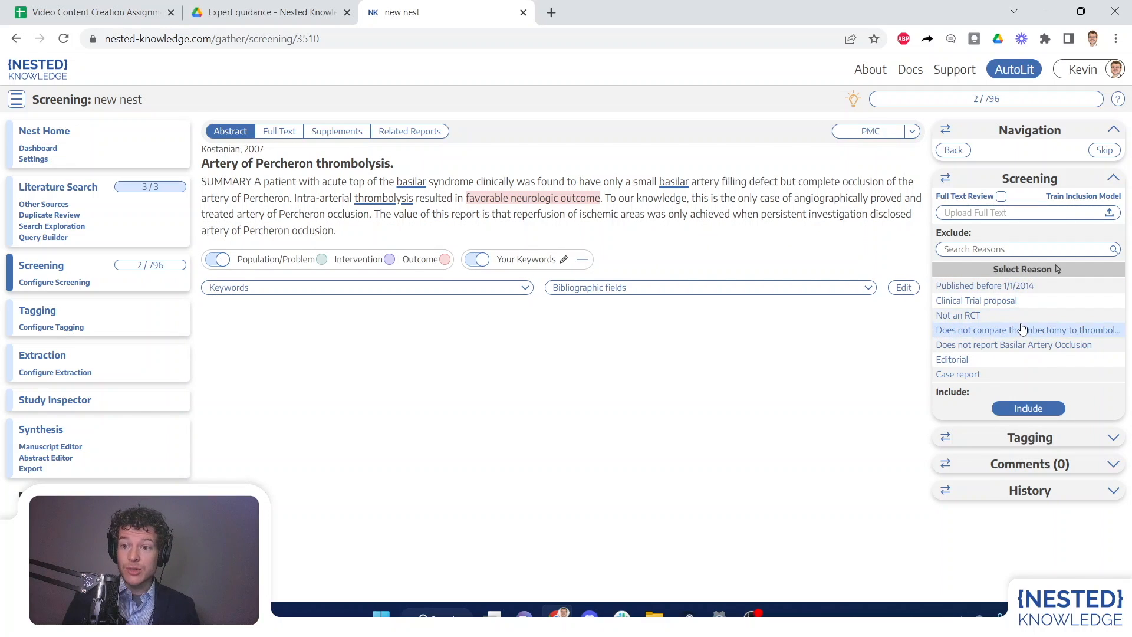
scroll(1000, 335, "up", 3)
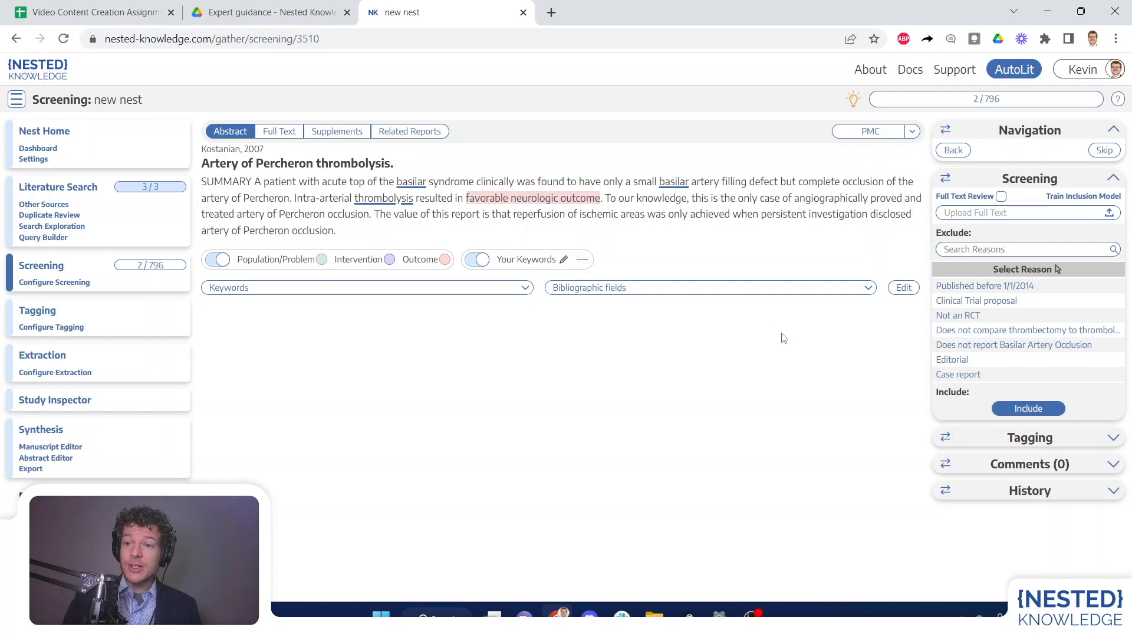
left_click(1084, 196)
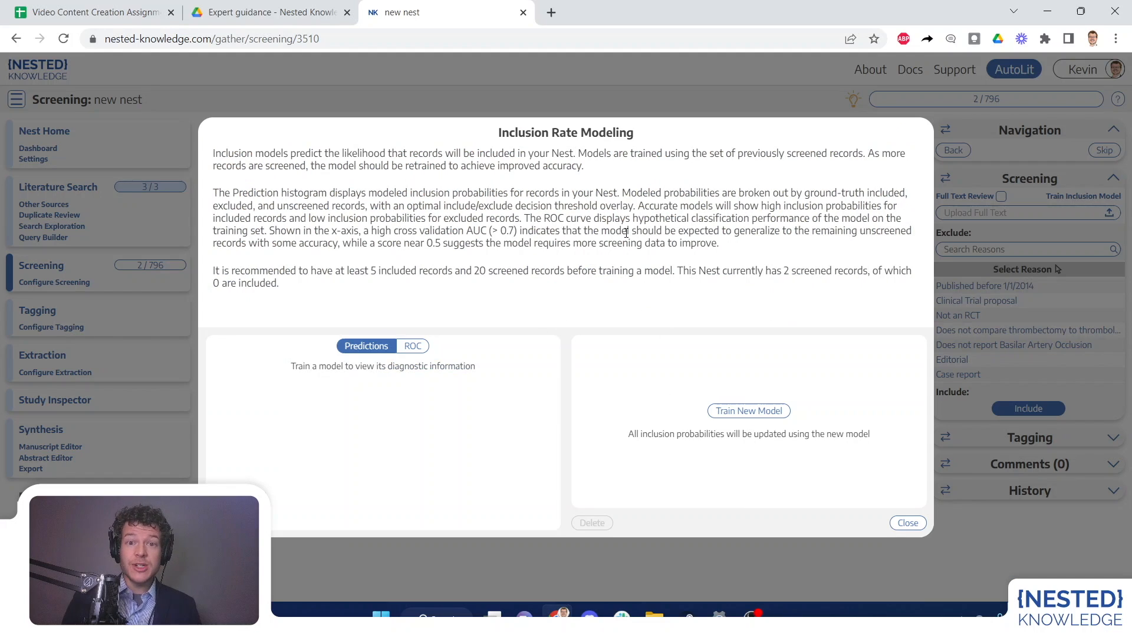
Open the nest "Basilar Artery - thrombectomy vs. thrombolysis" in a new browser tab and go to its Screening page.
left_click(551, 12)
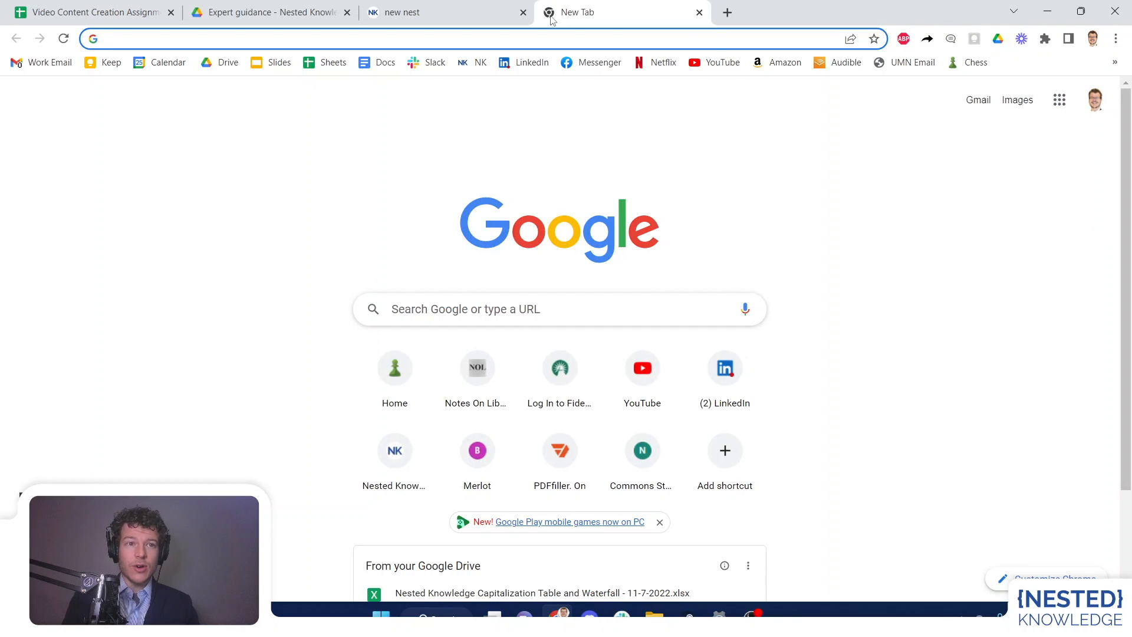
type("n")
key("Return")
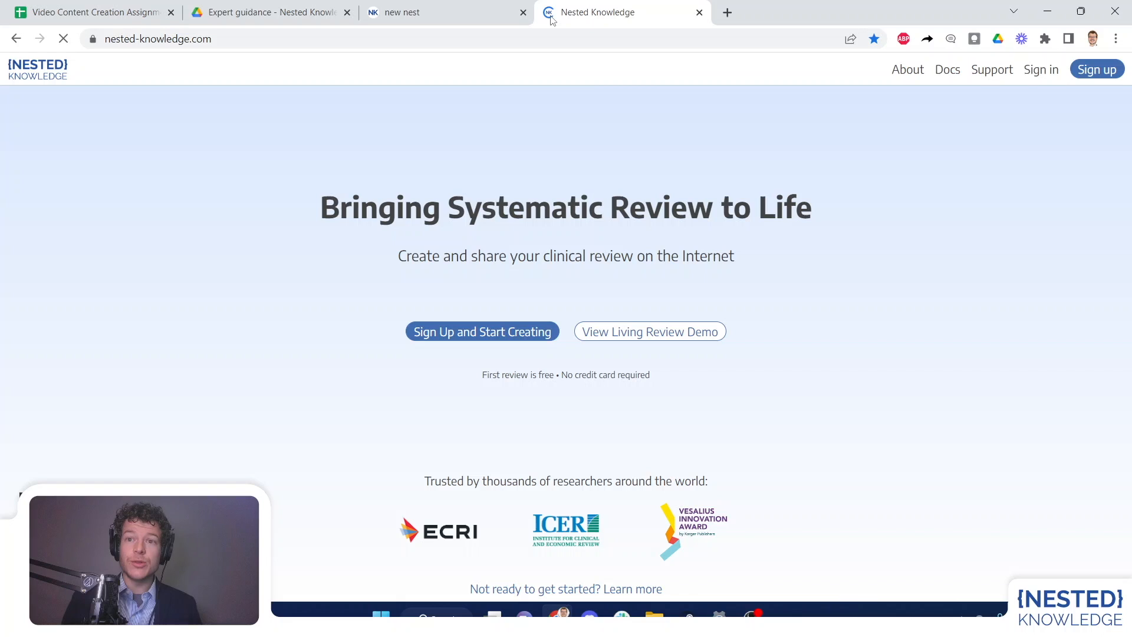
left_click(1014, 69)
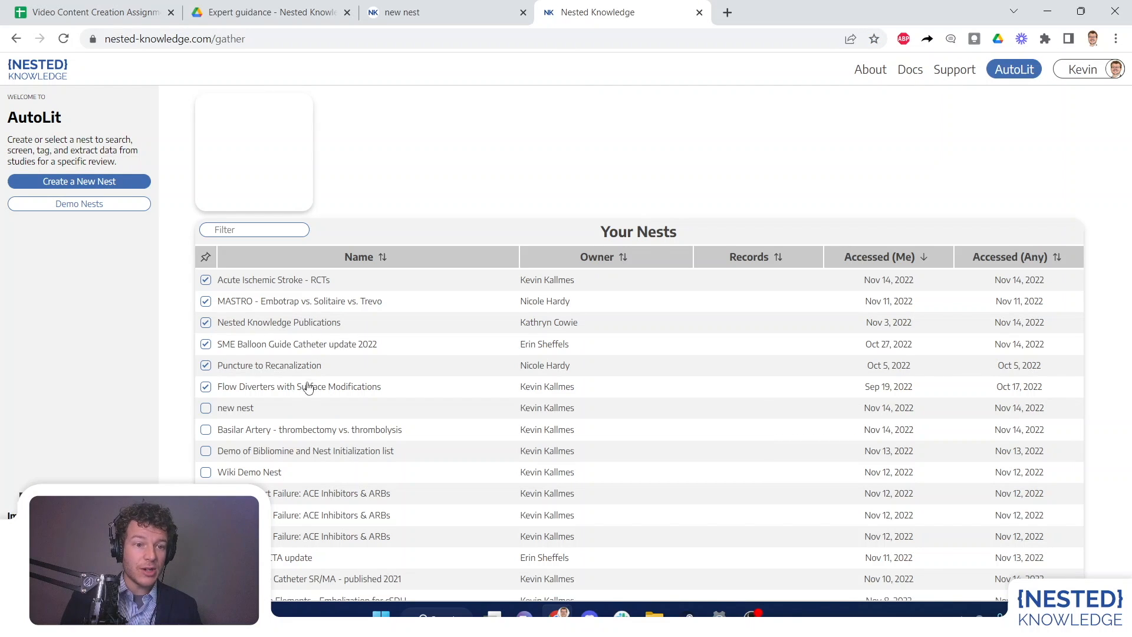
left_click(308, 432)
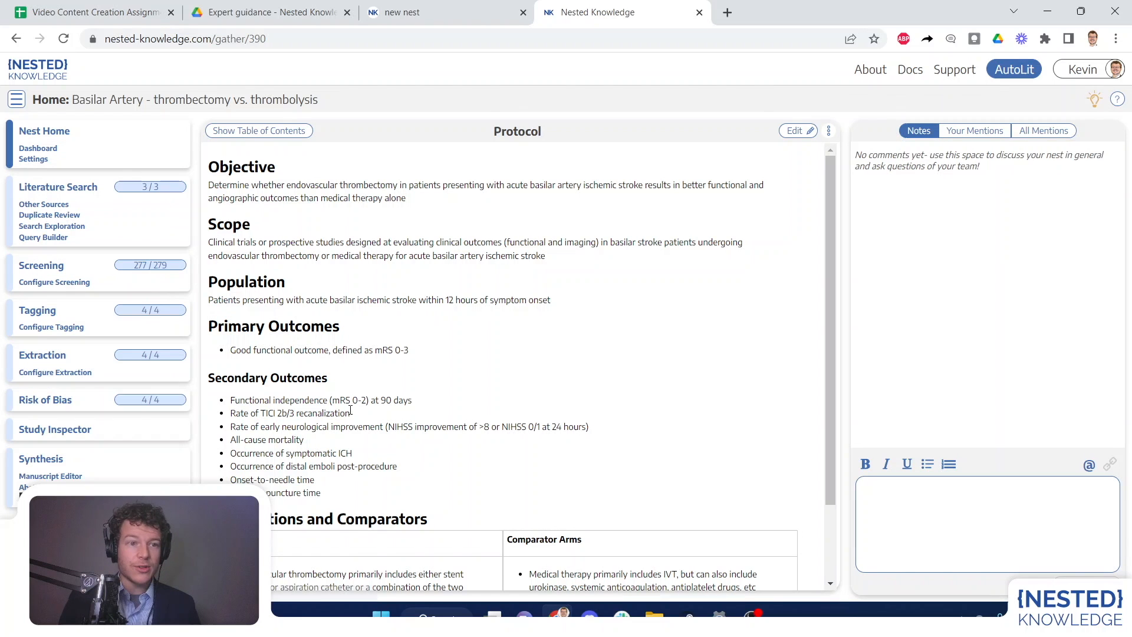
left_click(42, 266)
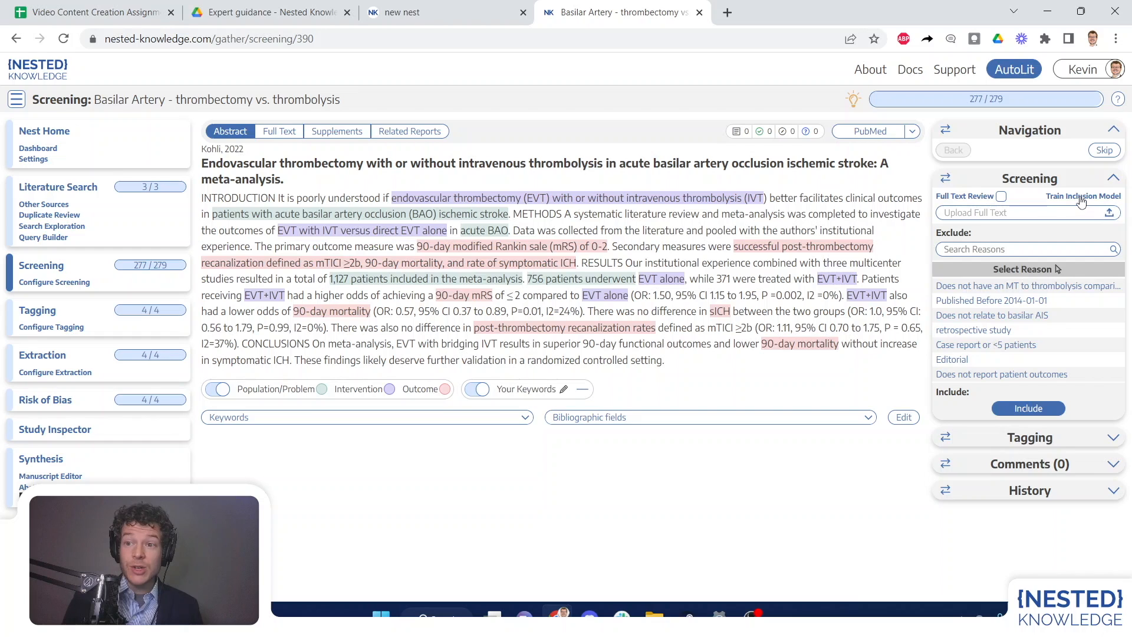
Train the nest's inclusion model, view its predictions histogram, and open the comments for the current record.
left_click(1081, 197)
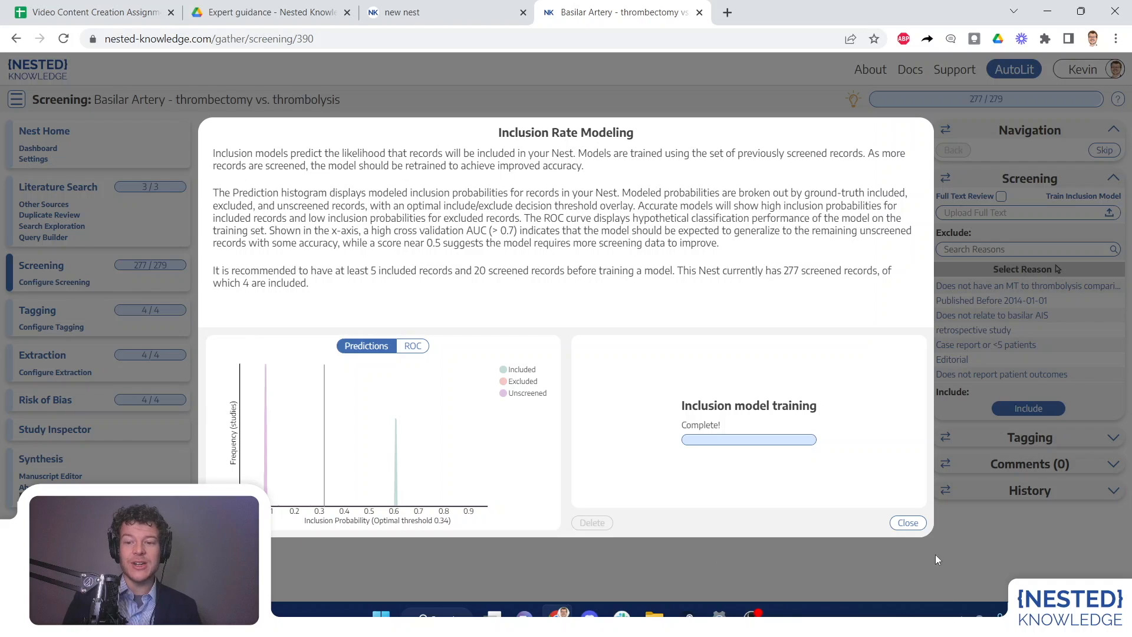
left_click(908, 523)
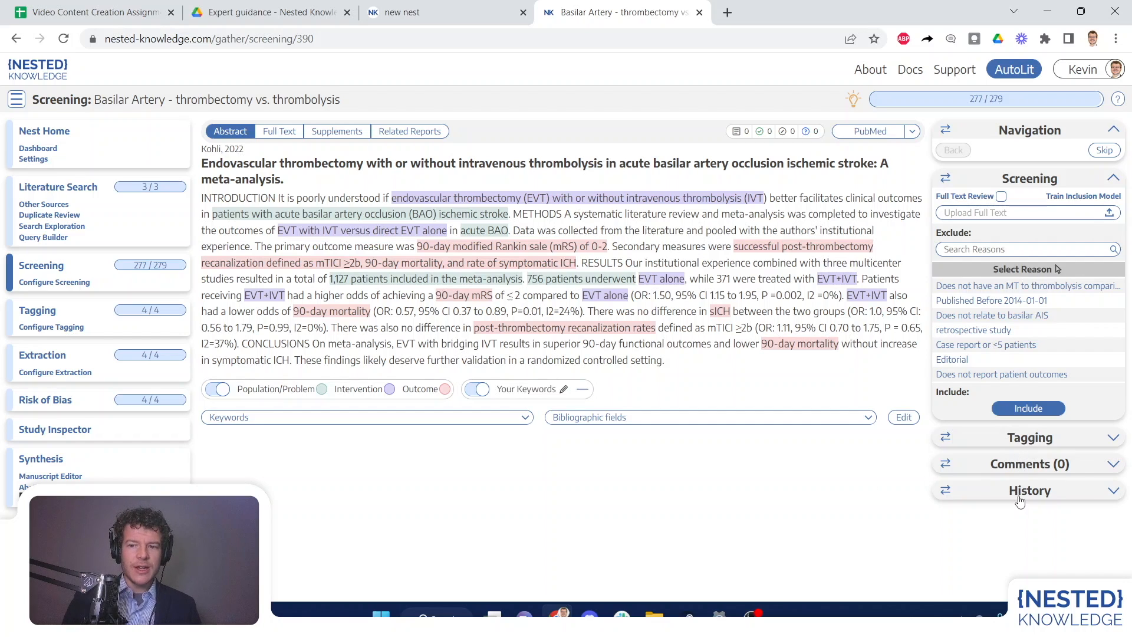
left_click(1016, 465)
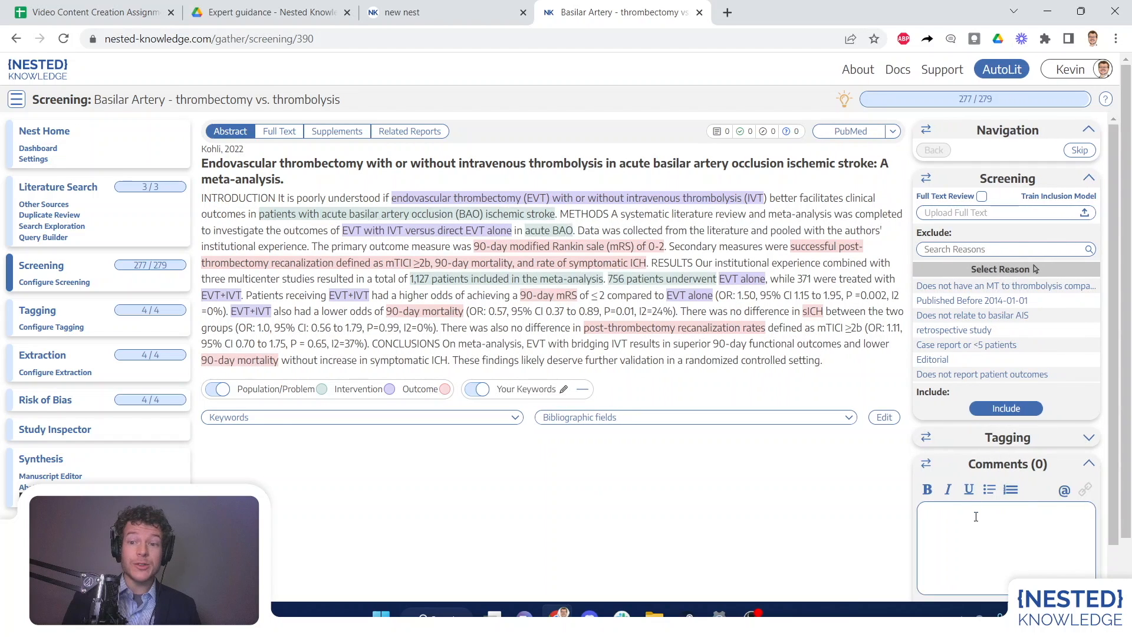